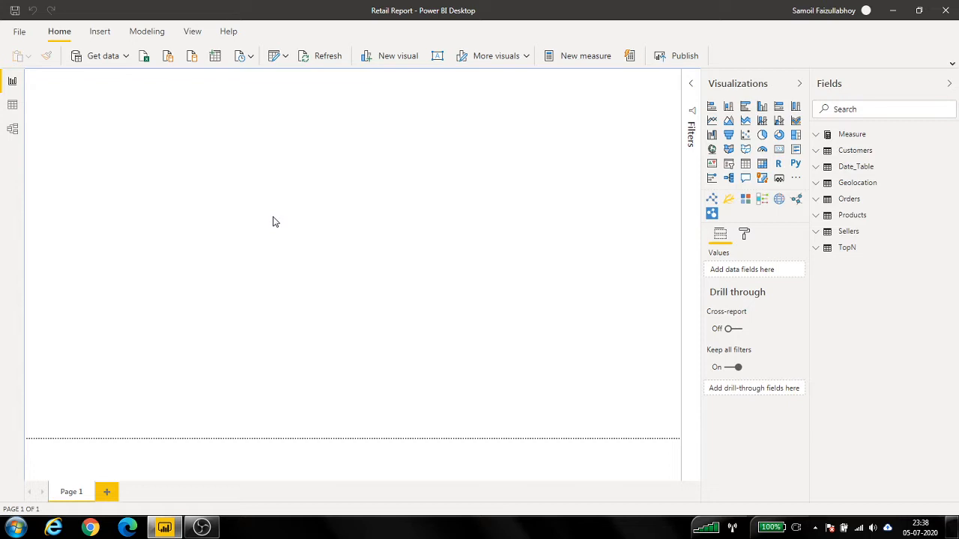
# - Open the Date_Table query in the Power Query Editor and look through its columns
pyautogui.click(273, 60)
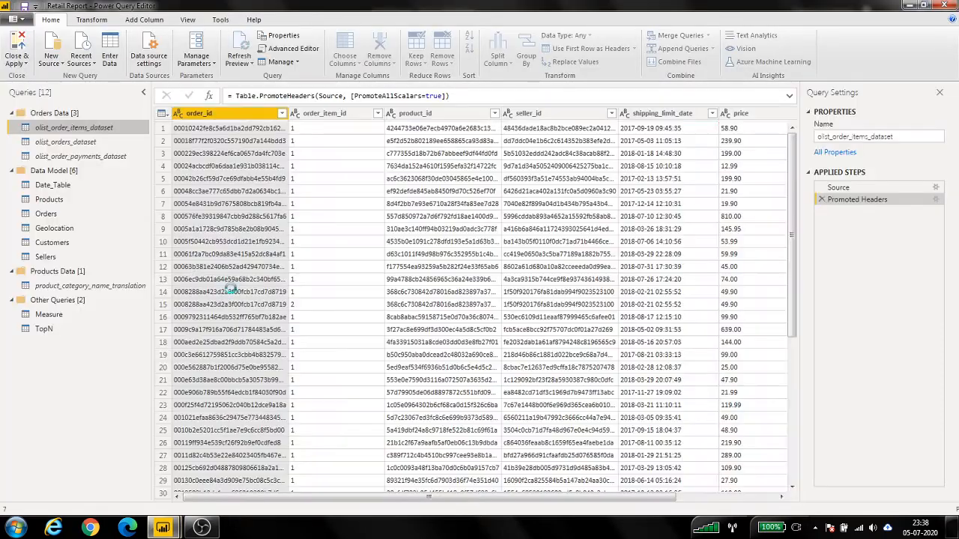
pyautogui.click(53, 184)
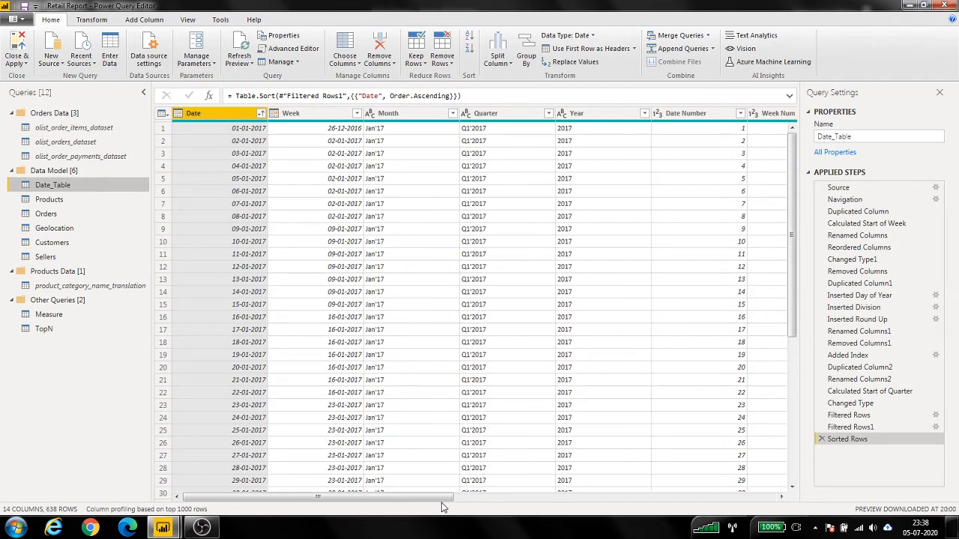
pyautogui.moveTo(435, 497); pyautogui.dragTo(846, 484)
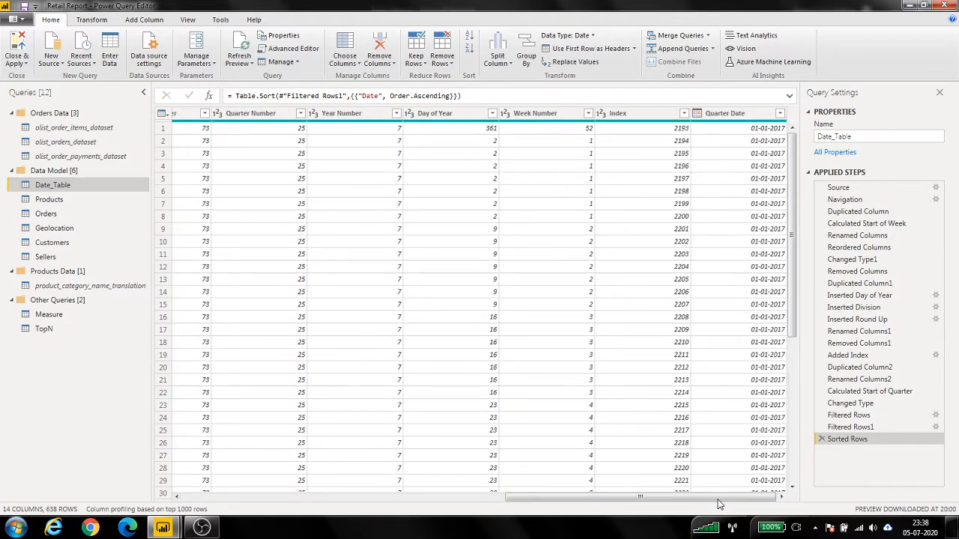
pyautogui.moveTo(720, 499); pyautogui.dragTo(285, 508)
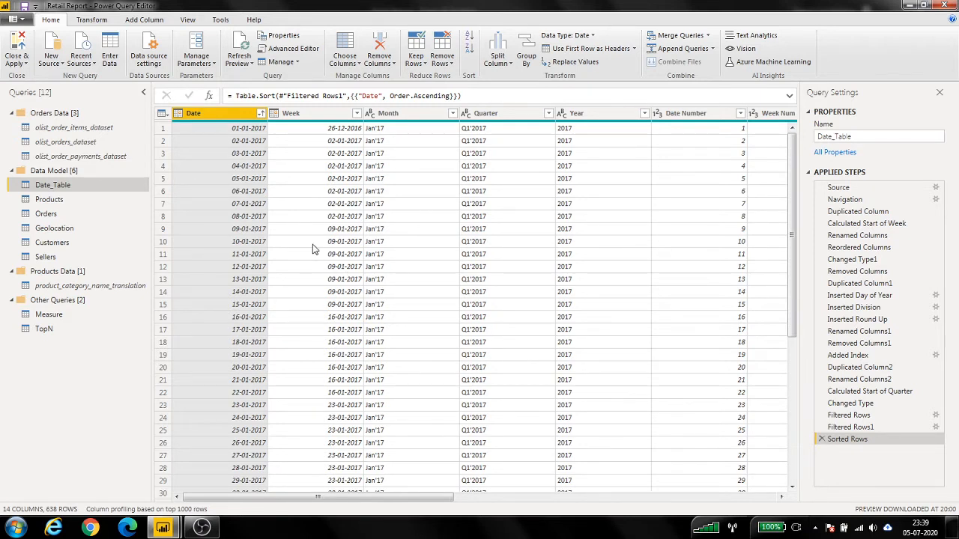
# - Duplicate the Date column of Date_Table twice
pyautogui.rightClick(235, 114)
pyautogui.click(262, 166)
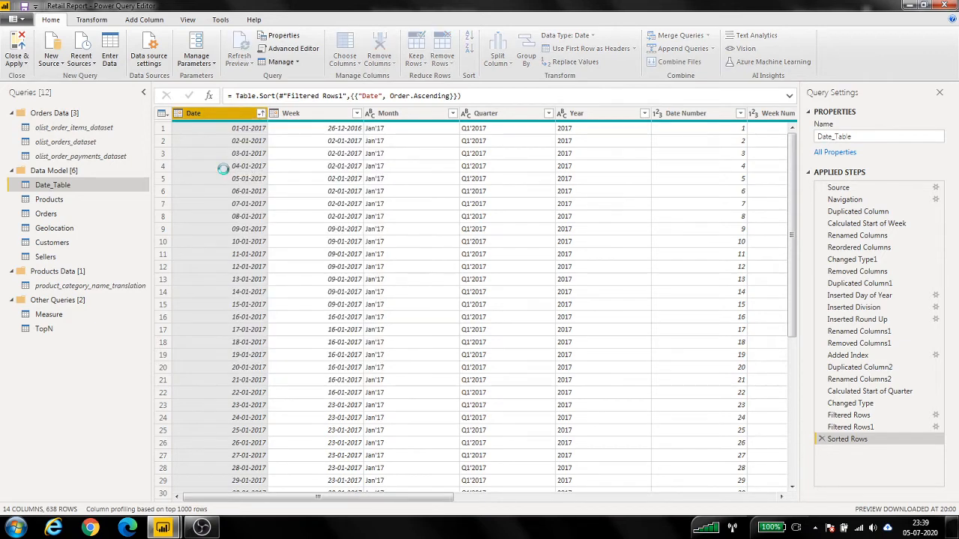
pyautogui.moveTo(591, 497); pyautogui.dragTo(249, 497)
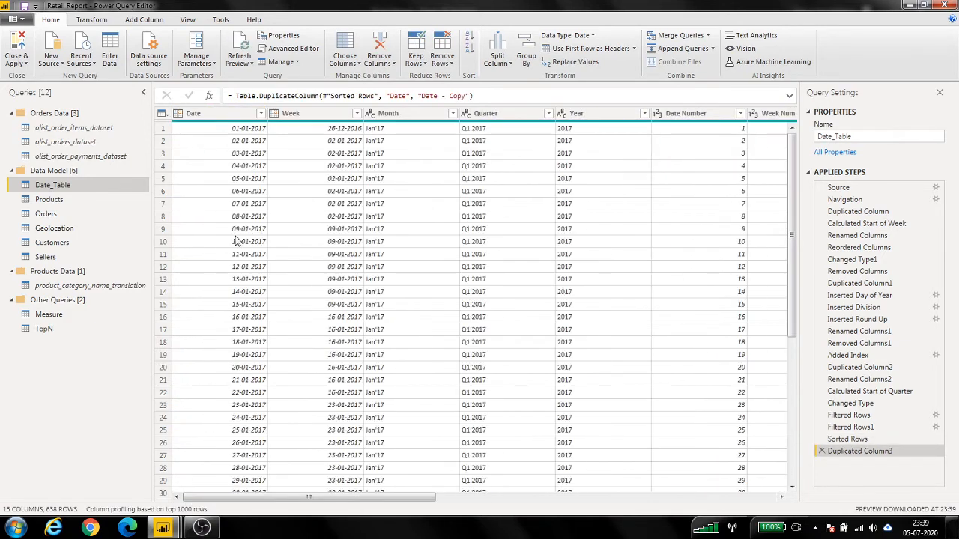
pyautogui.rightClick(224, 117)
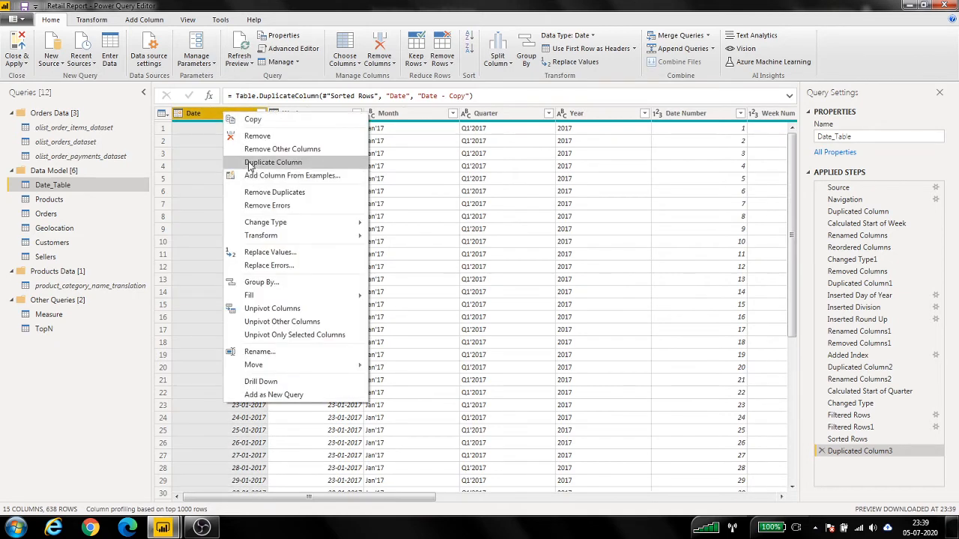
pyautogui.click(251, 166)
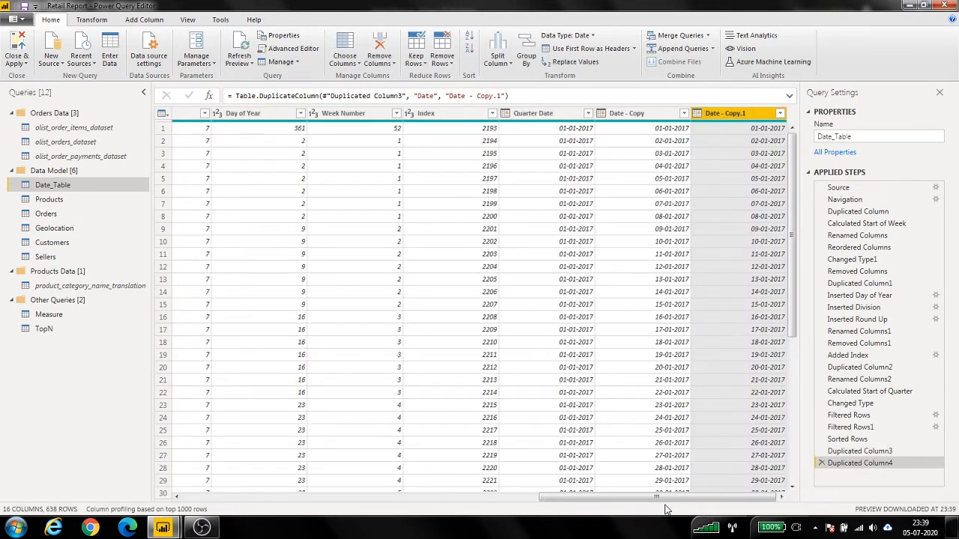
# - Transform the Date - Copy column into the day number of each date
pyautogui.click(629, 114)
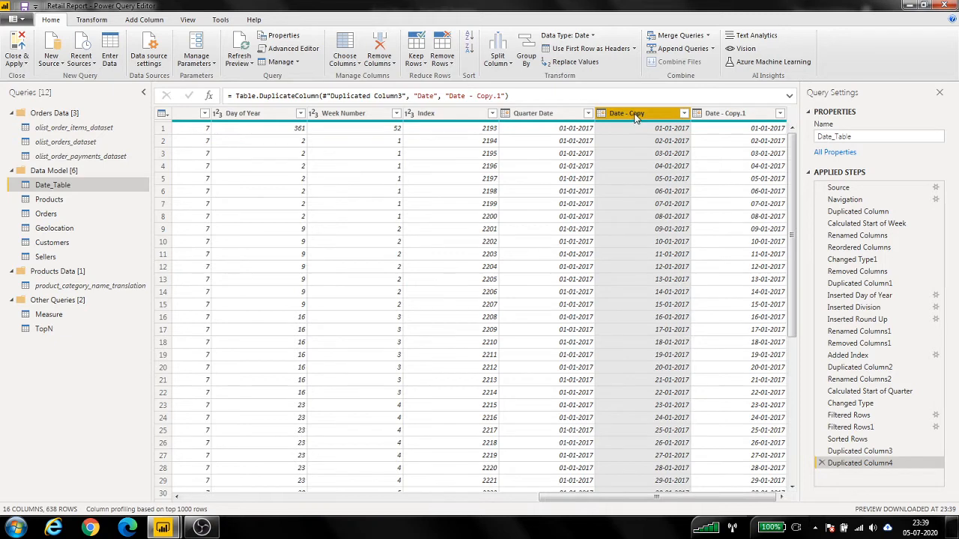
pyautogui.click(96, 21)
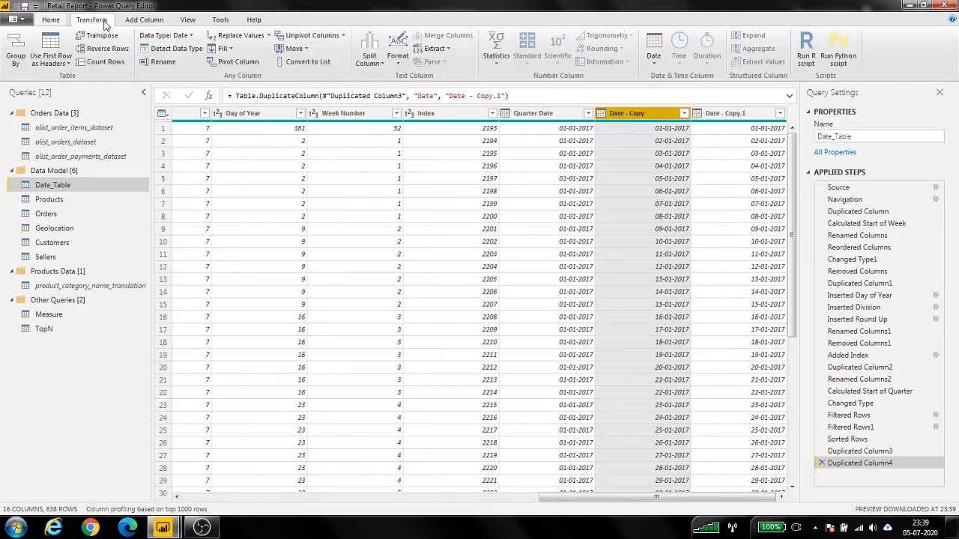
pyautogui.click(654, 59)
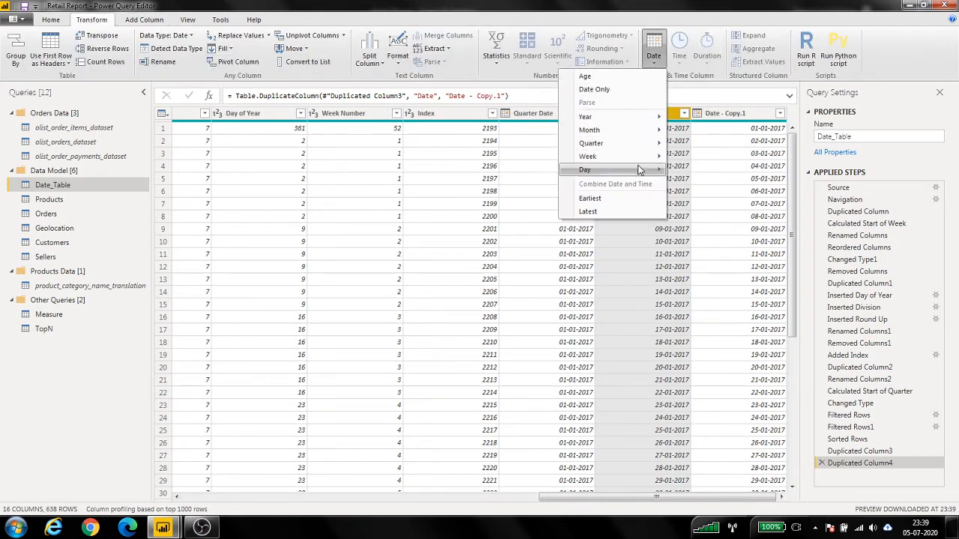
pyautogui.moveTo(634, 173)
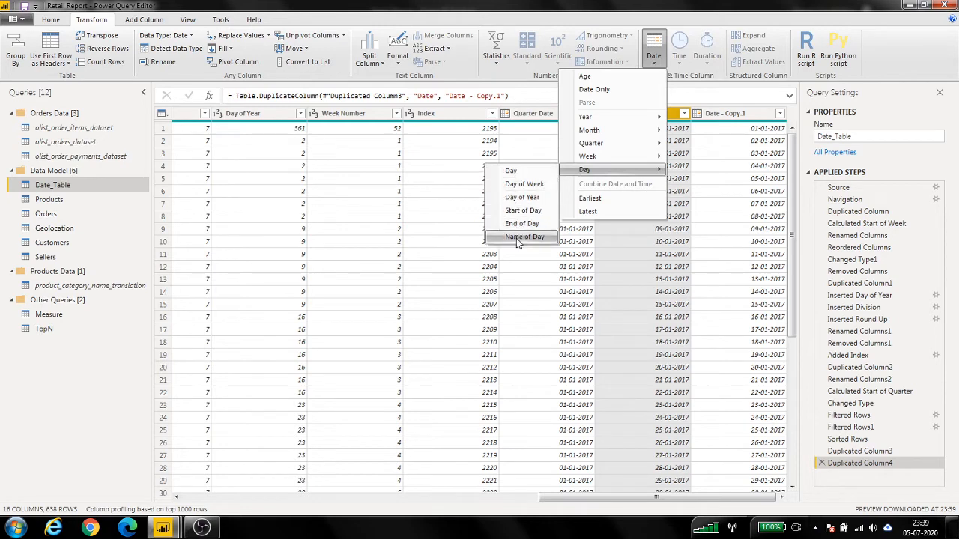
pyautogui.click(514, 174)
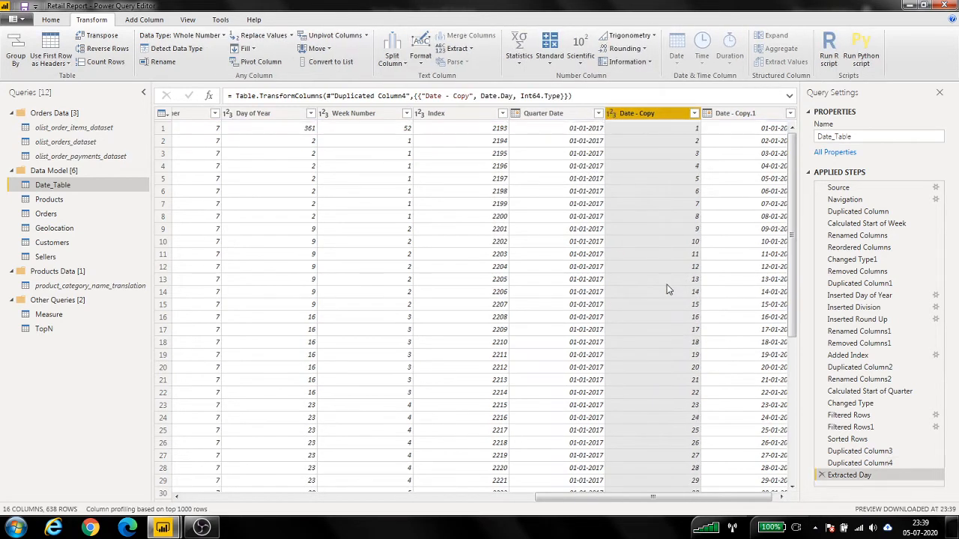
pyautogui.scroll(-3, 669, 290)
pyautogui.scroll(3, 669, 290)
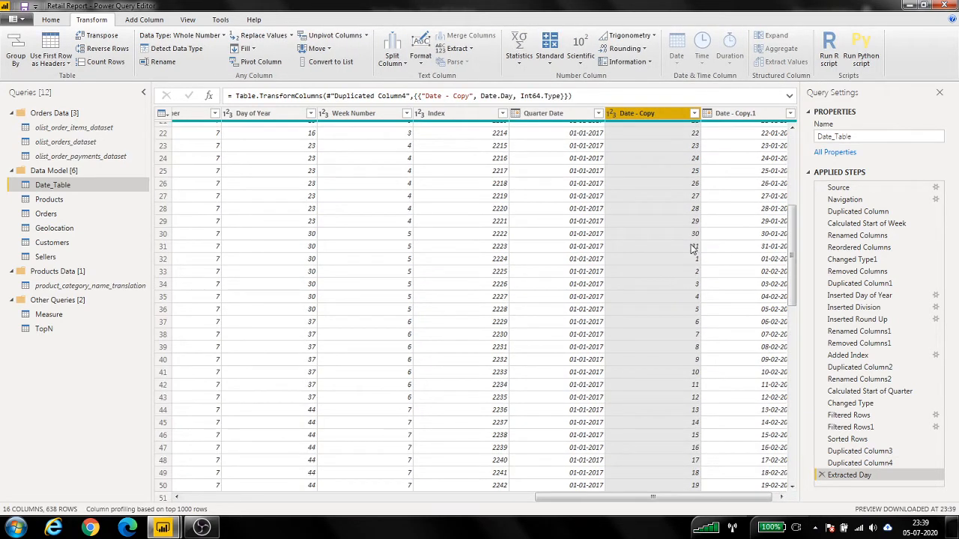
# - Rename the Date - Copy column as Day Number of Month
pyautogui.doubleClick(670, 112)
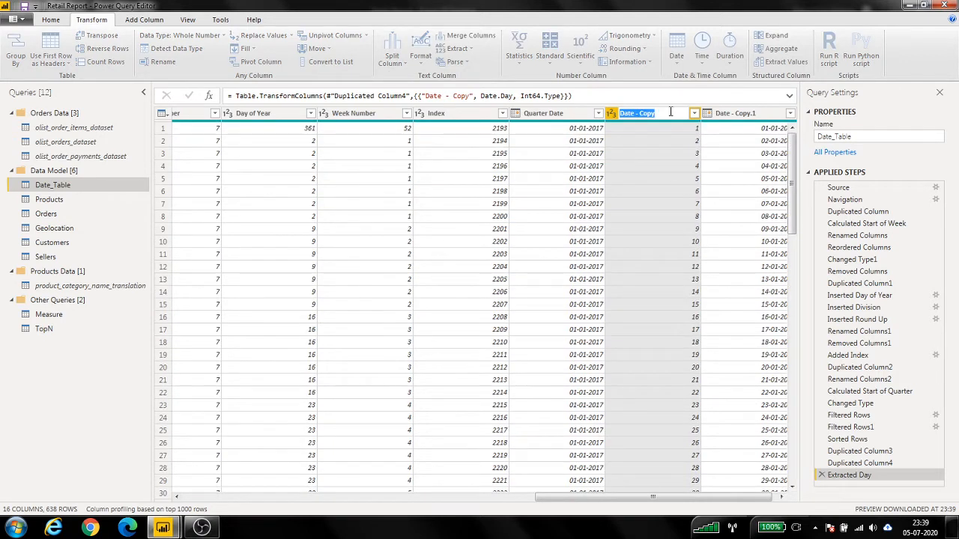
pyautogui.write('Day Nyumber')
pyautogui.press('BackSpace')
pyautogui.press('BackSpace')
pyautogui.press('BackSpace')
pyautogui.press('BackSpace')
pyautogui.press('BackSpace')
pyautogui.press('BackSpace')
pyautogui.write('umber of Month')
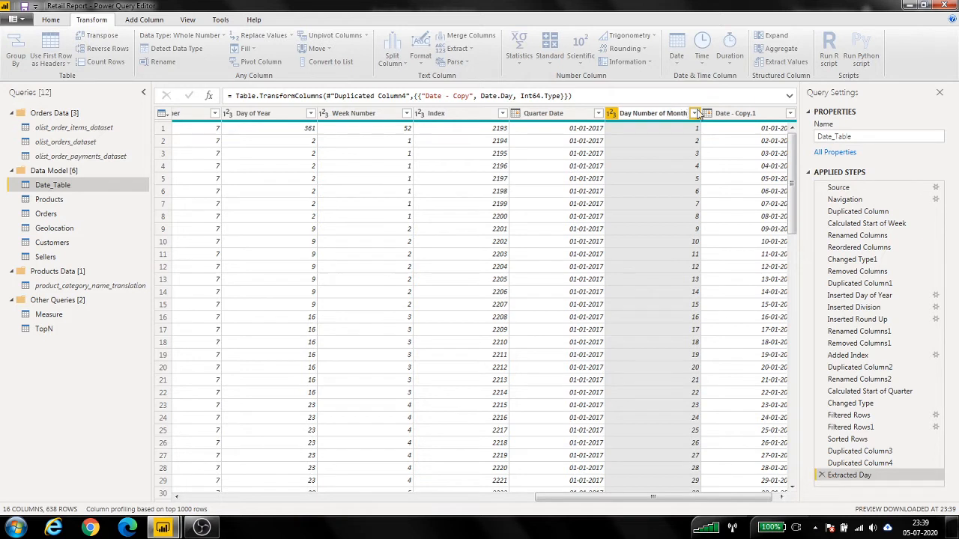
pyautogui.press('Return')
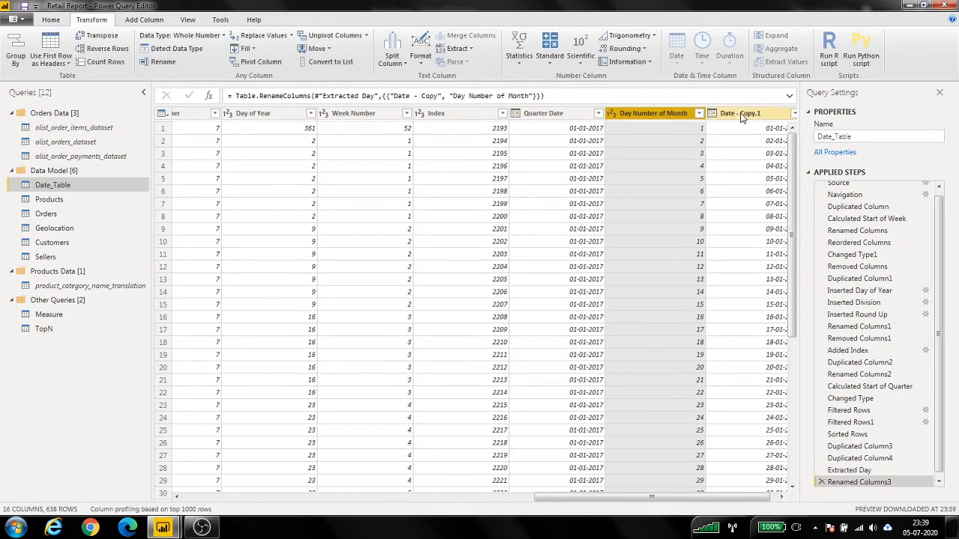
# - Transform the Date - Copy.1 column into the name of the day
pyautogui.click(742, 116)
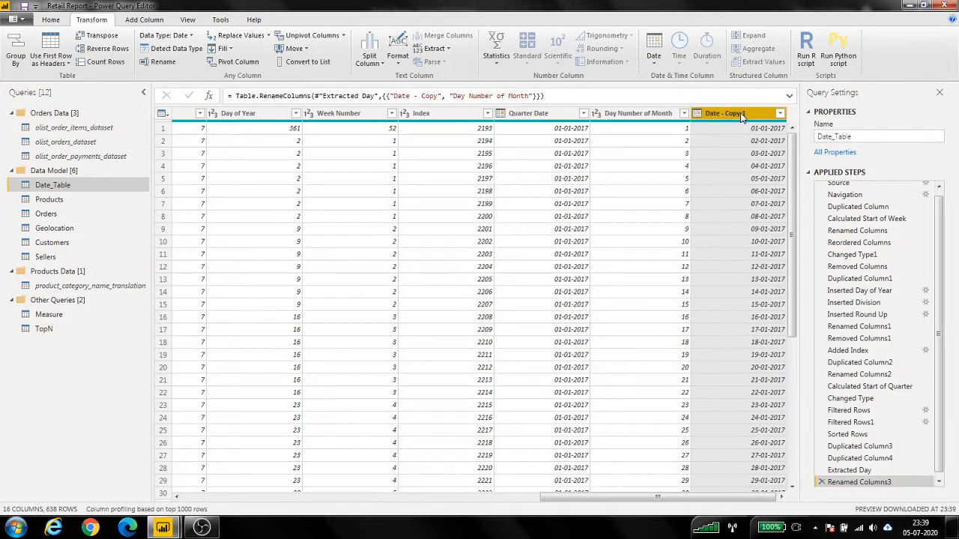
pyautogui.click(652, 67)
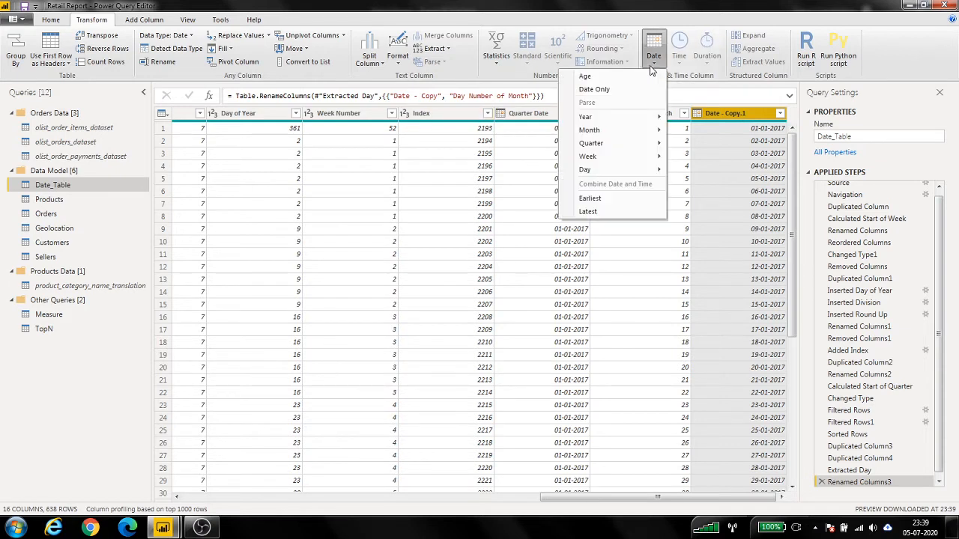
pyautogui.moveTo(599, 169)
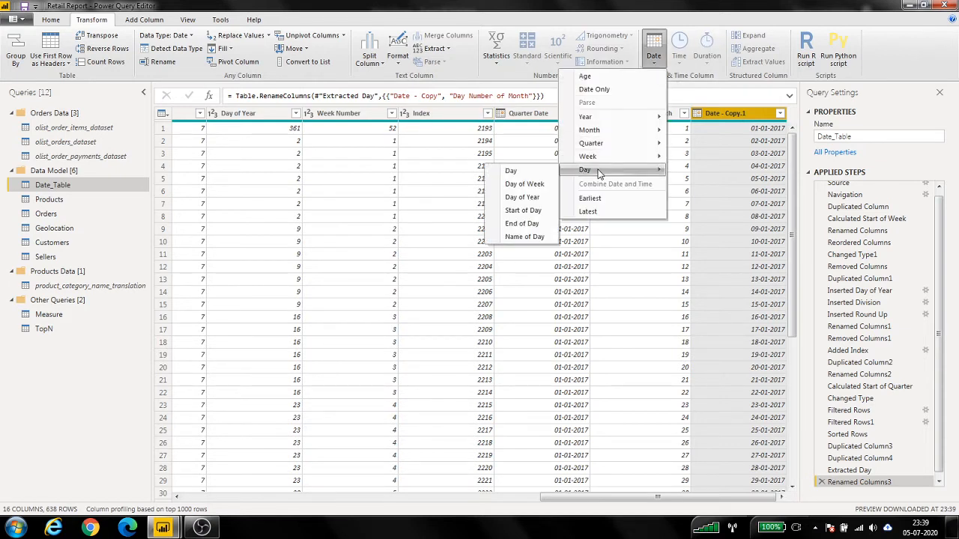
pyautogui.click(519, 238)
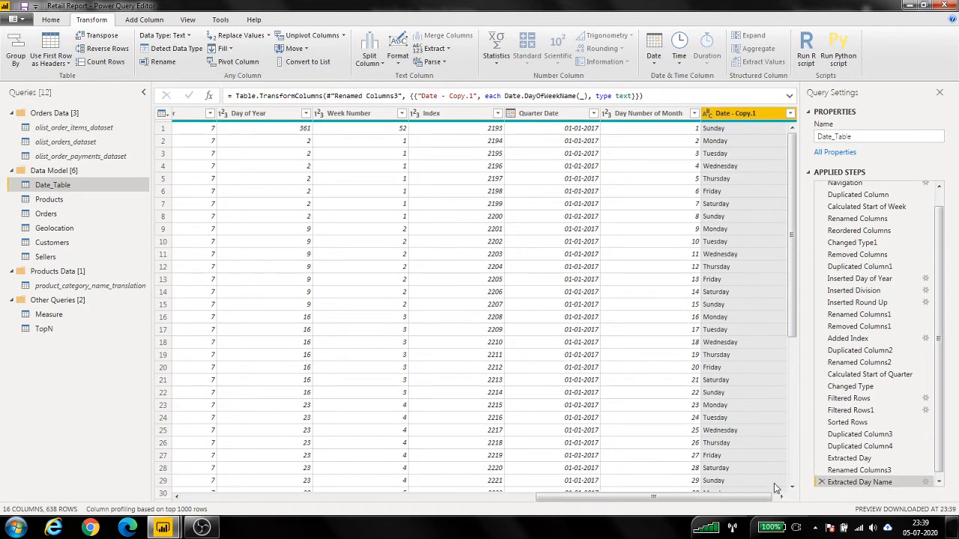
# - Rename the Date - Copy.1 column as Name of Day, and apply the query changes to the report
pyautogui.doubleClick(752, 113)
pyautogui.write('N')
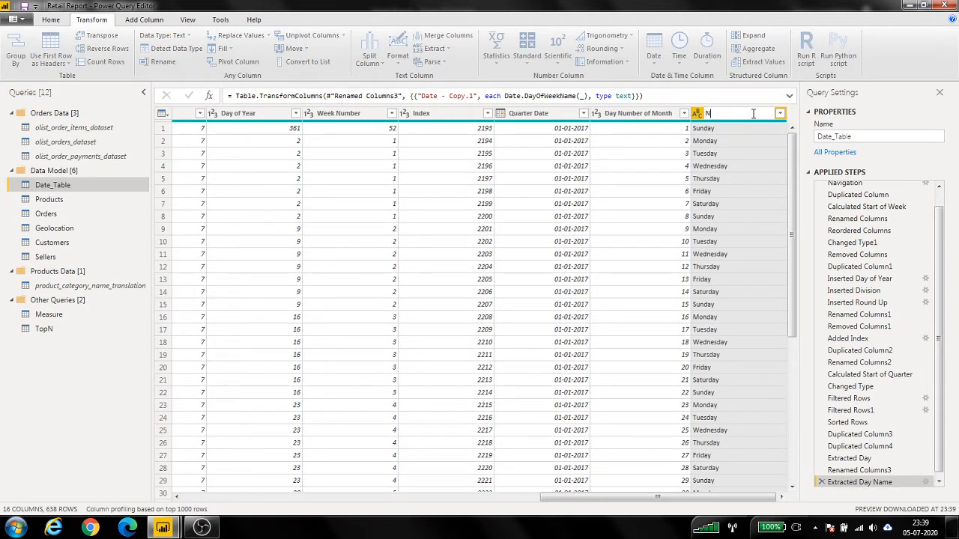
pyautogui.write('ame of Day')
pyautogui.press('Return')
pyautogui.click(50, 19)
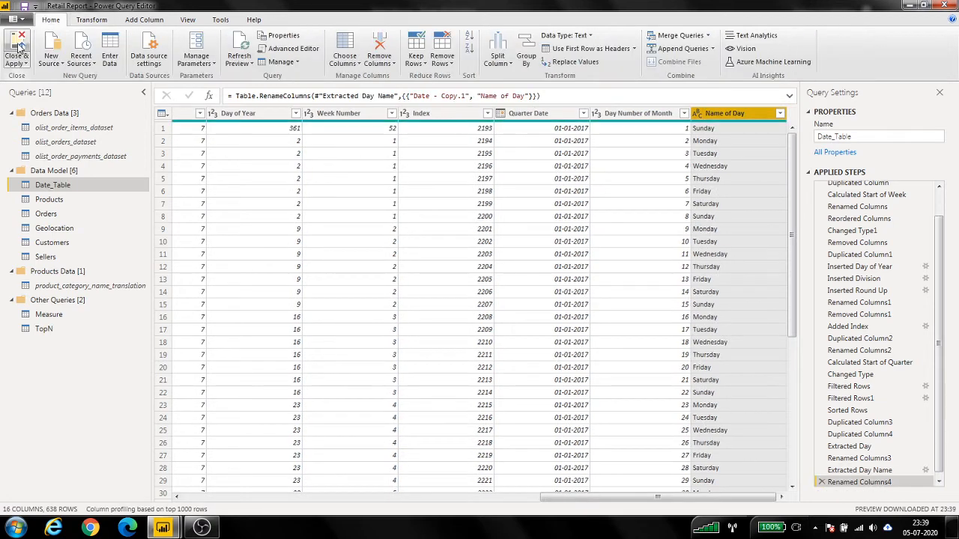
pyautogui.click(19, 46)
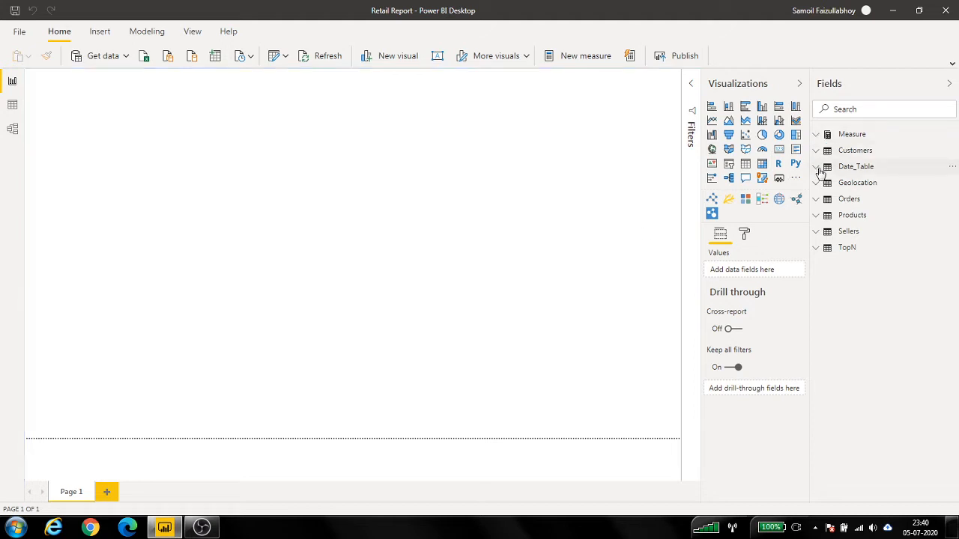
# - Add a calculated column to Date_Table and name it Day number of Week in its formula
pyautogui.click(861, 166)
pyautogui.rightClick(863, 167)
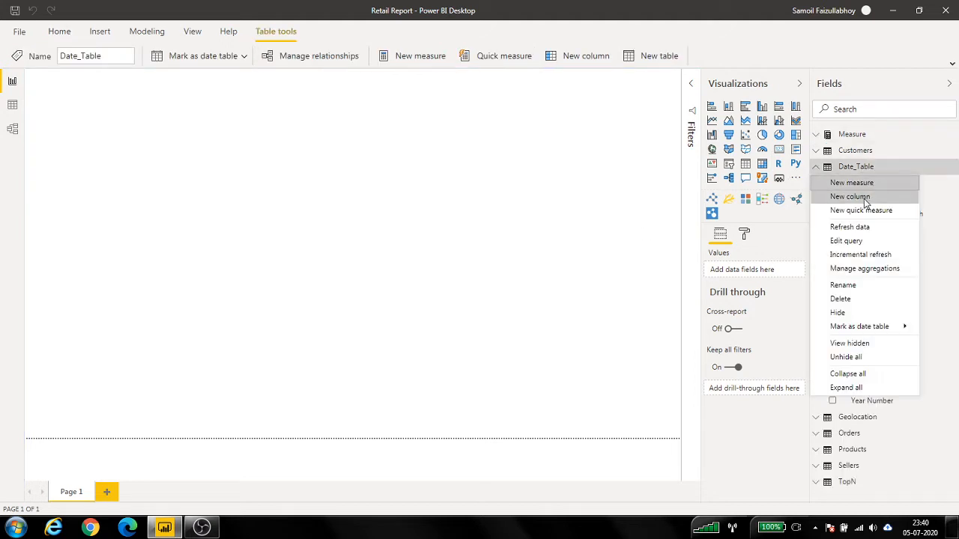
pyautogui.click(866, 201)
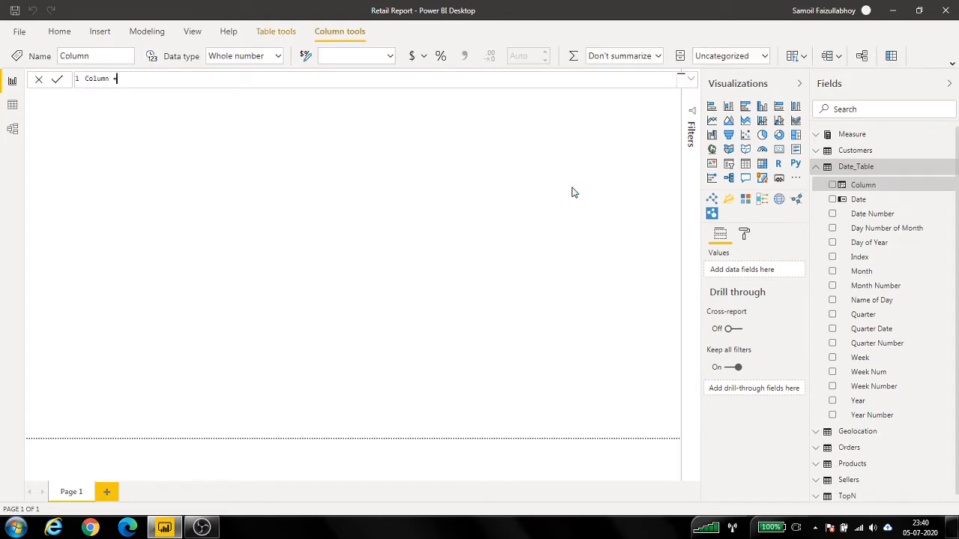
pyautogui.press('BackSpace')
pyautogui.press('BackSpace')
pyautogui.press('BackSpace')
pyautogui.press('BackSpace')
pyautogui.press('BackSpace')
pyautogui.press('BackSpace')
pyautogui.press('BackSpace')
pyautogui.press('BackSpace')
pyautogui.press('BackSpace')
pyautogui.write('Day number of W')
pyautogui.write('eek = week')
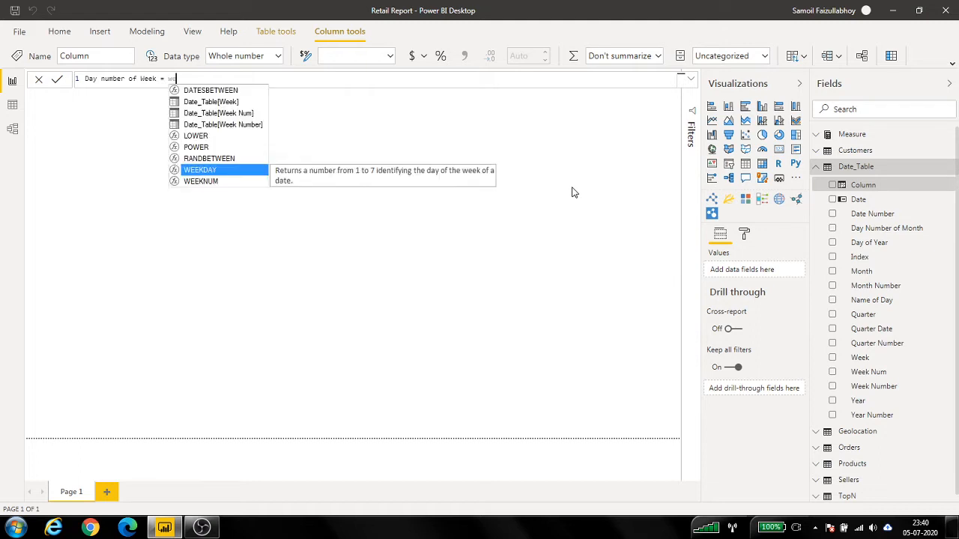
# - Define the Day number of Week column as WEEKDAY(LASTDATE(Date_Table[Date]))
pyautogui.press('Tab')
pyautogui.write('last')
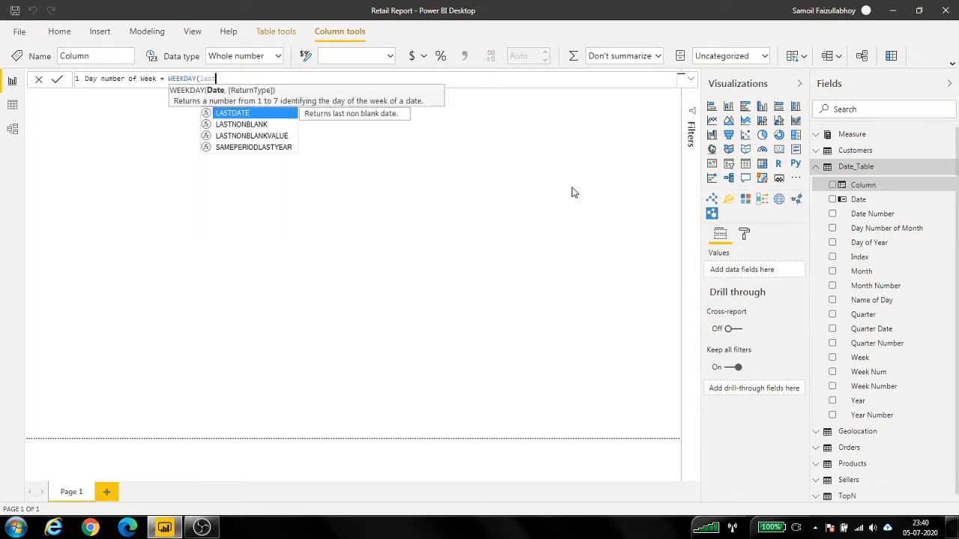
pyautogui.press('Tab')
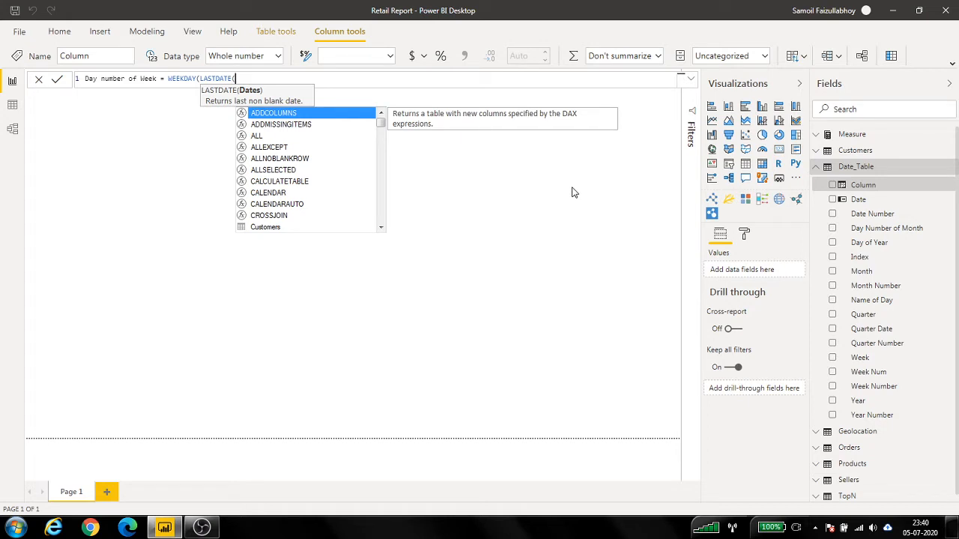
pyautogui.write('dat')
pyautogui.press('Down')
pyautogui.press('Down')
pyautogui.press('Down')
pyautogui.press('Down')
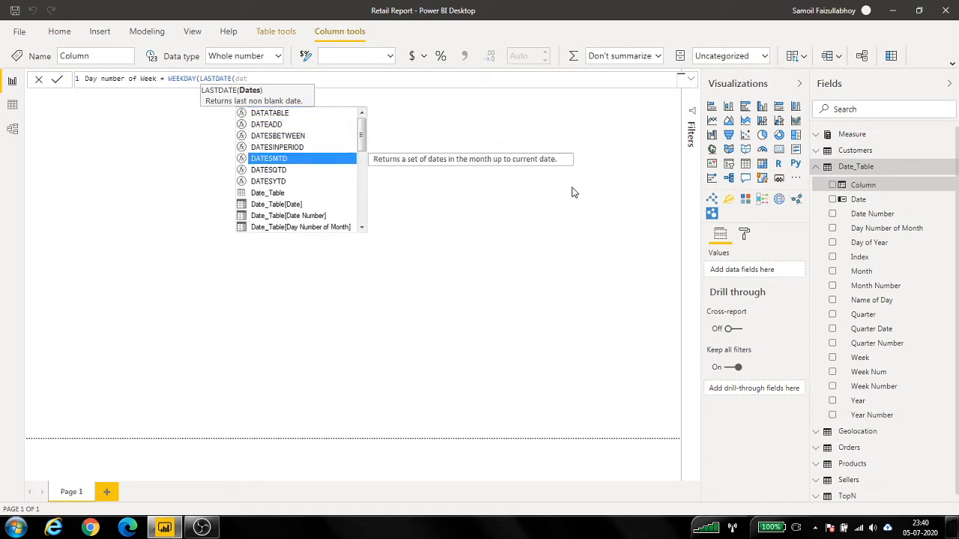
pyautogui.press('Down')
pyautogui.press('Down')
pyautogui.press('Down')
pyautogui.press('Down')
pyautogui.press('Tab')
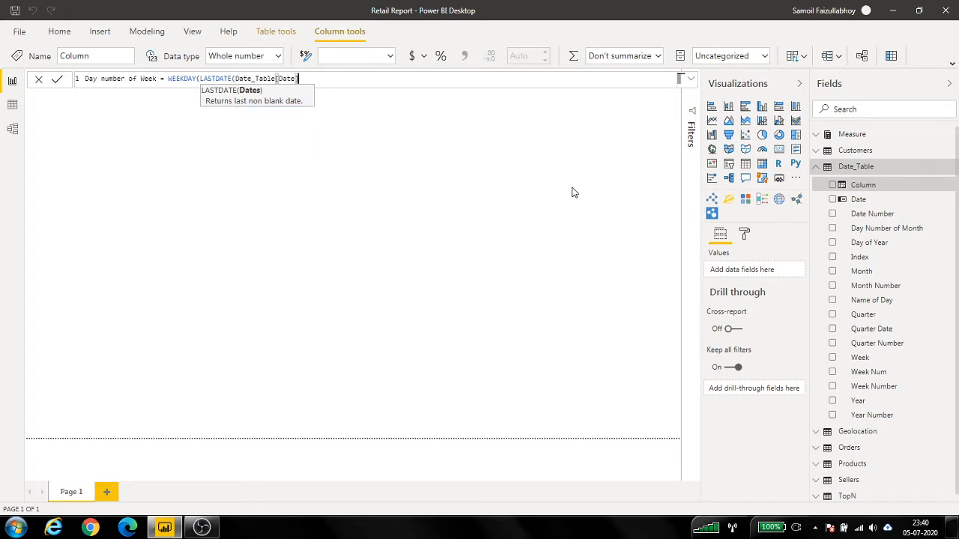
pyautogui.write('))')
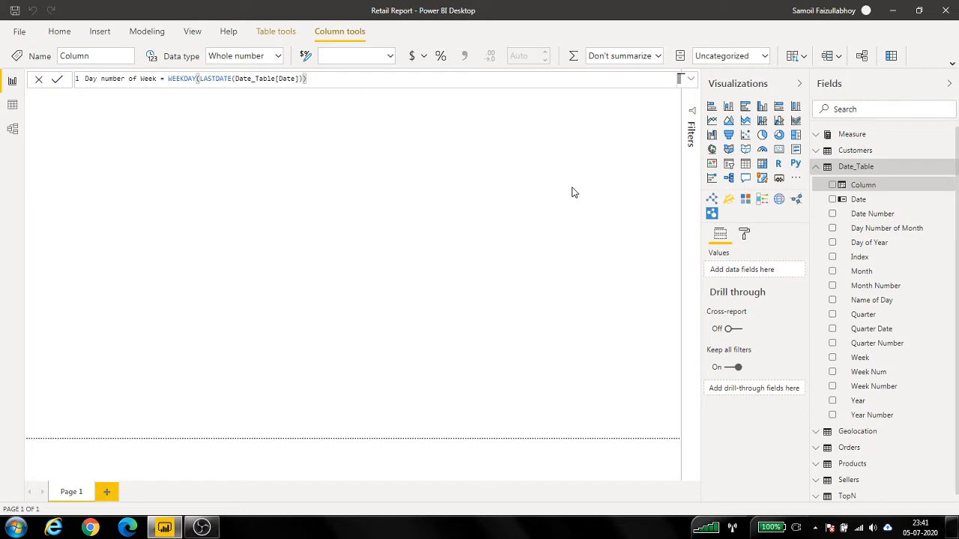
pyautogui.press('Return')
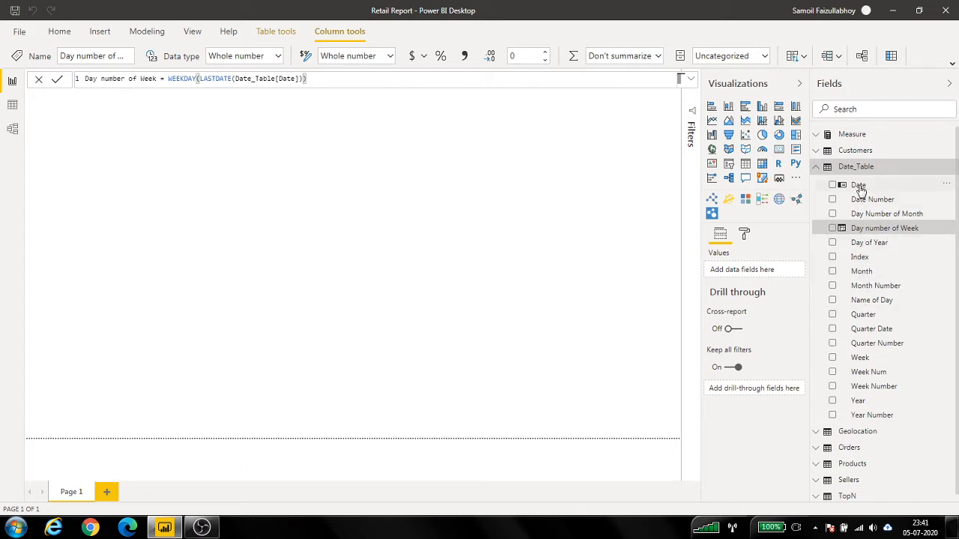
# - Build an enlarged table visual on the report page from Date, Day Number of Month, Name of Day and Day number of Week
pyautogui.moveTo(860, 191); pyautogui.dragTo(251, 241)
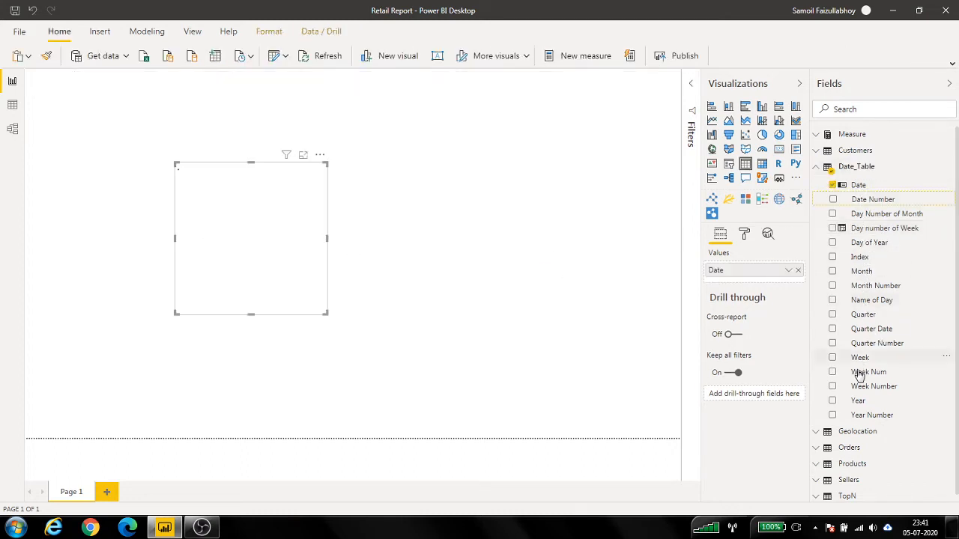
pyautogui.click(879, 244)
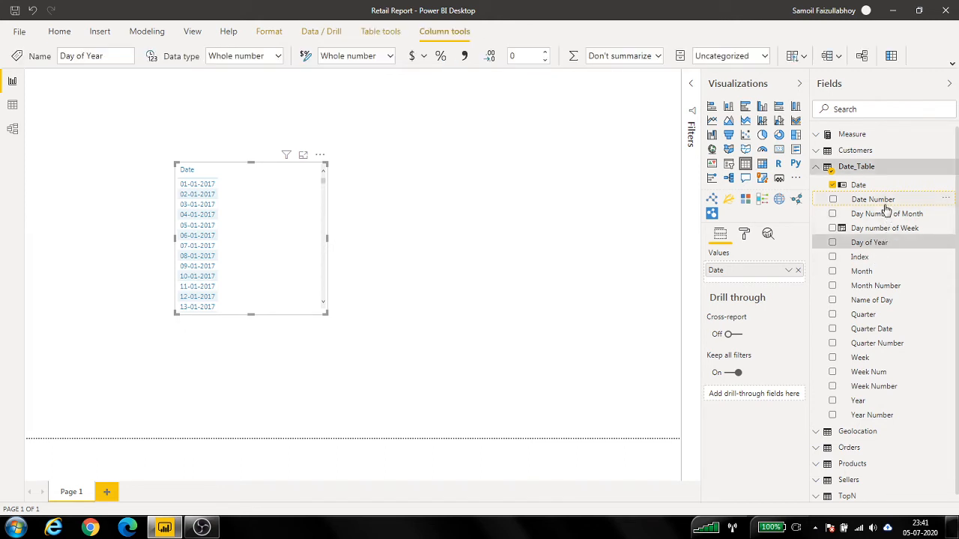
pyautogui.moveTo(880, 306); pyautogui.dragTo(284, 247)
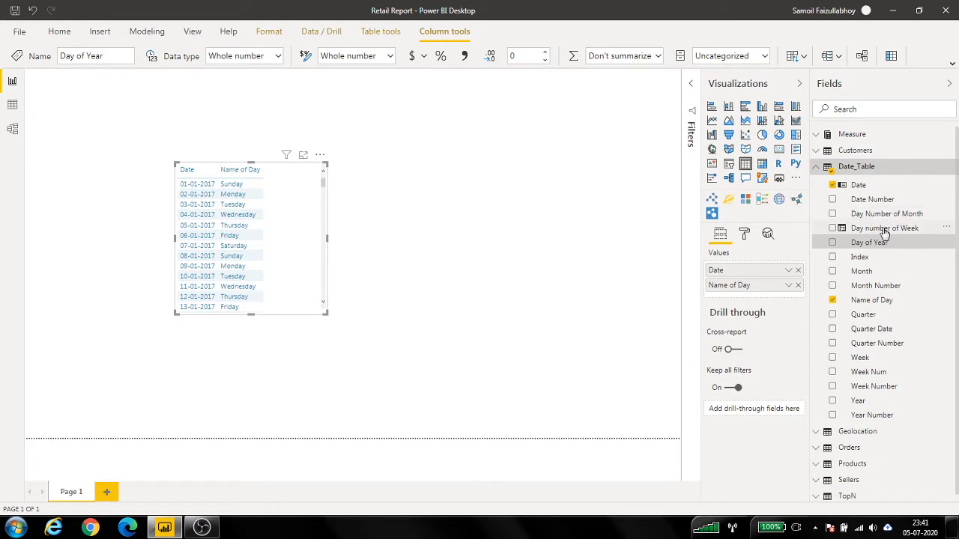
pyautogui.moveTo(886, 231); pyautogui.dragTo(248, 273)
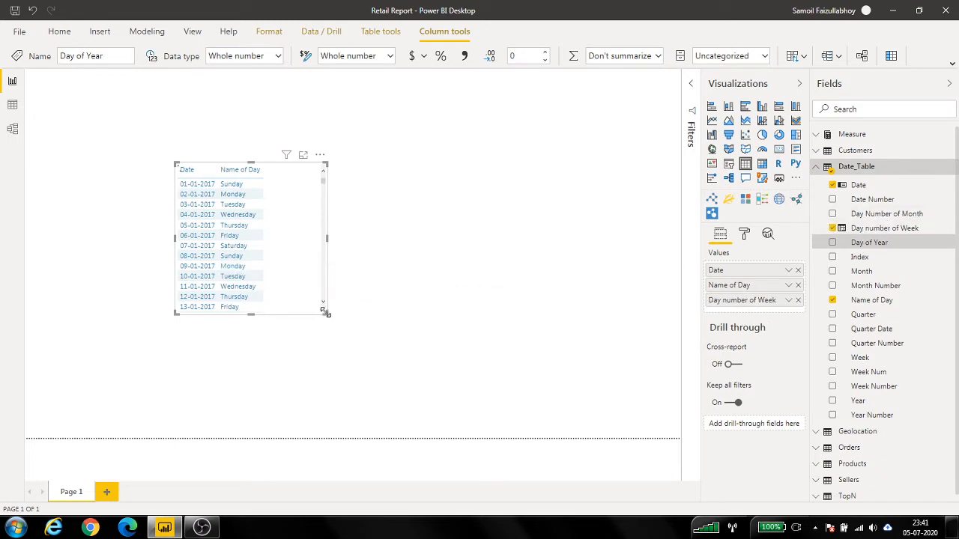
pyautogui.moveTo(326, 313); pyautogui.dragTo(492, 402)
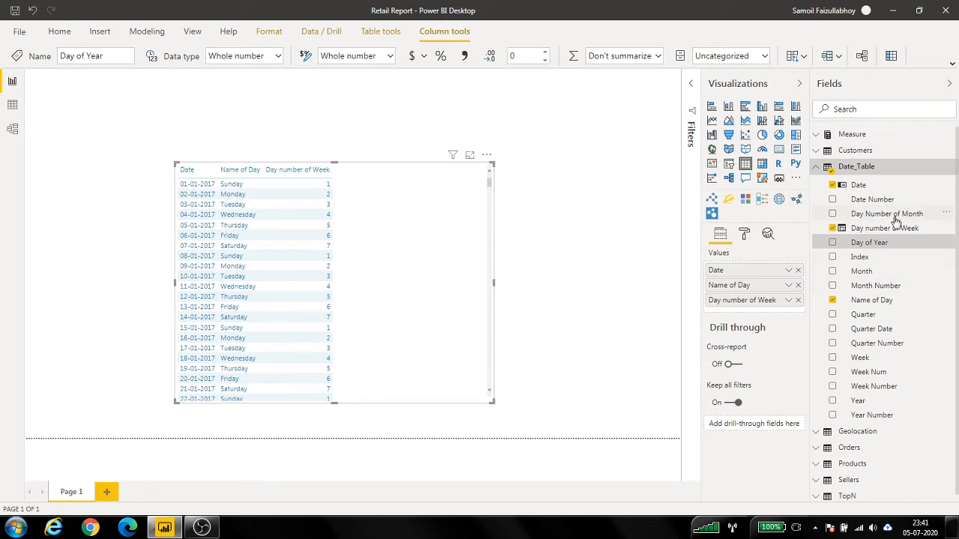
pyautogui.moveTo(892, 220); pyautogui.dragTo(758, 286)
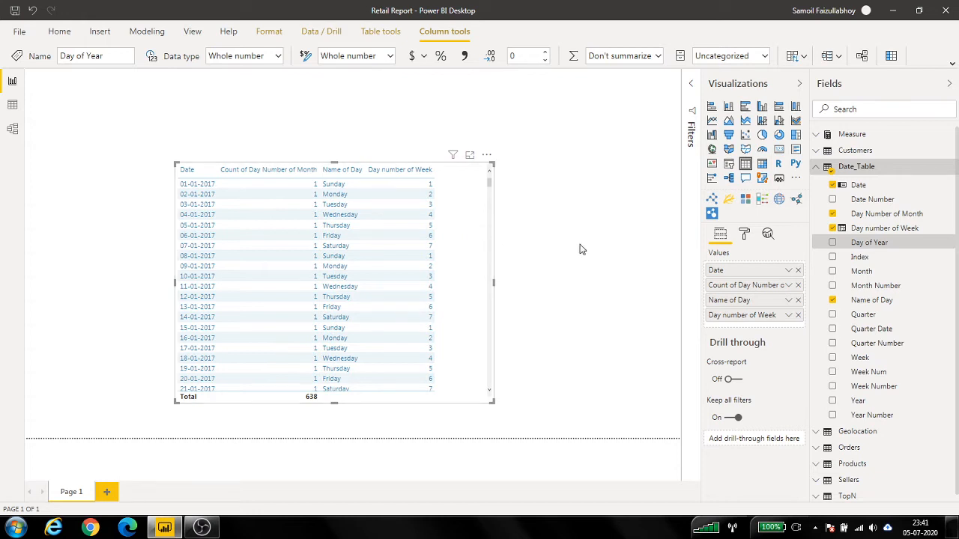
# - Add return type 3 (Monday=0 through Sunday=6) to the WEEKDAY formula of the Day number of Week column
pyautogui.click(883, 231)
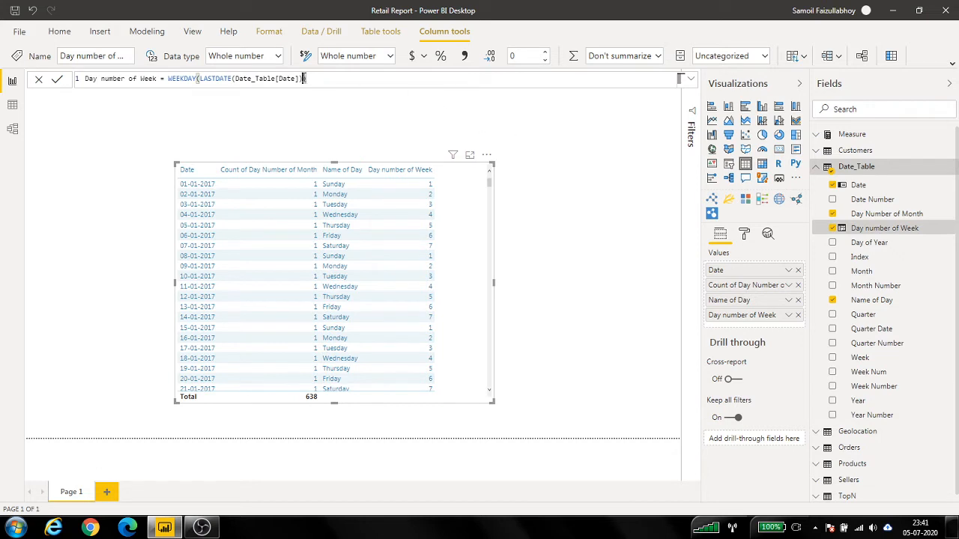
pyautogui.write(',')
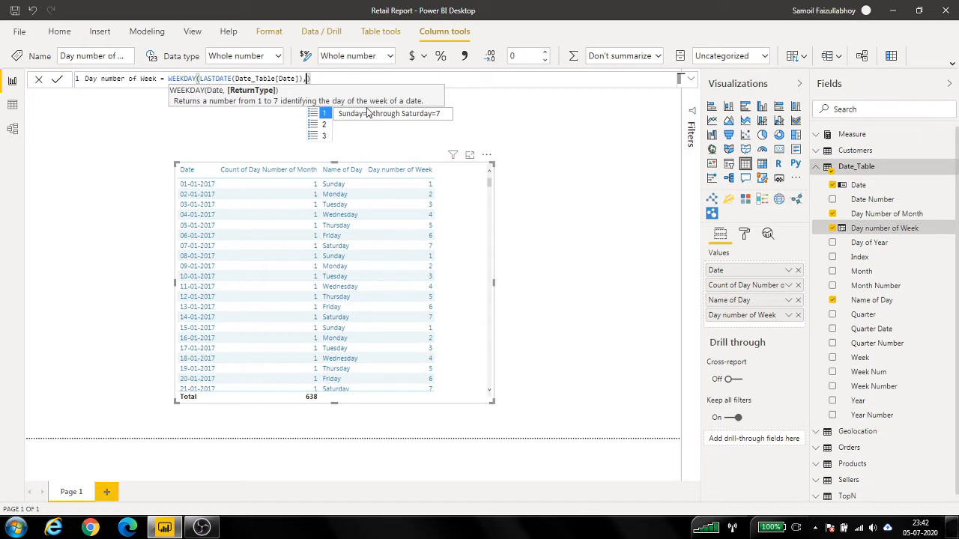
pyautogui.press('Down')
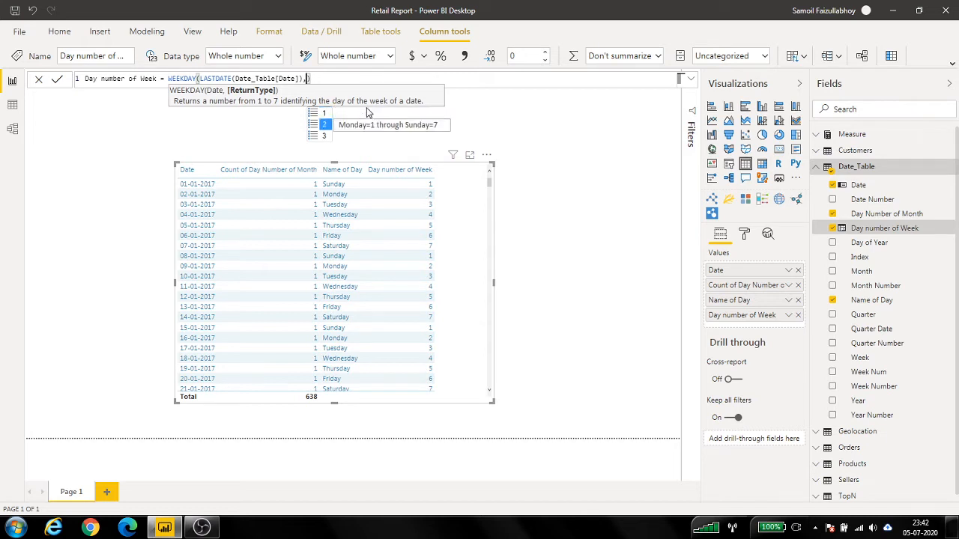
pyautogui.press('Down')
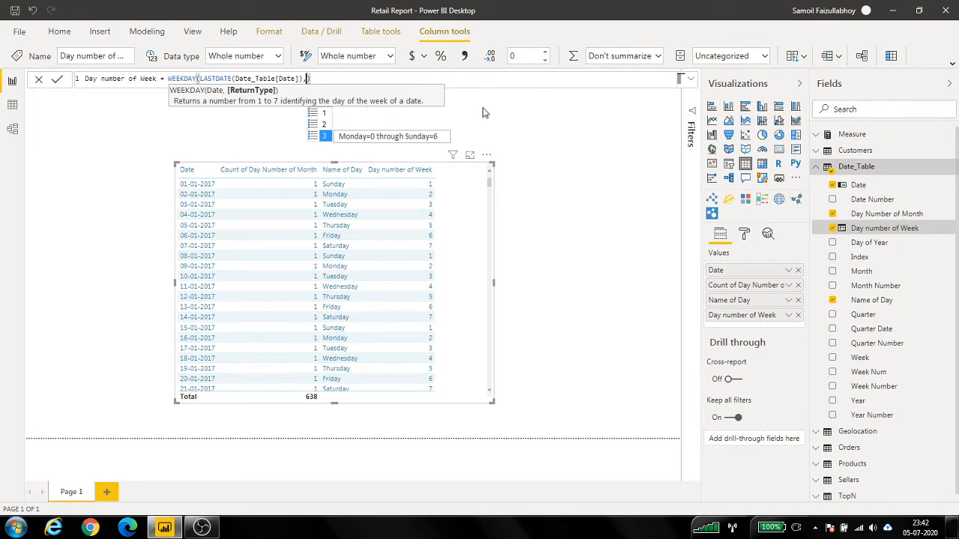
pyautogui.press('Tab')
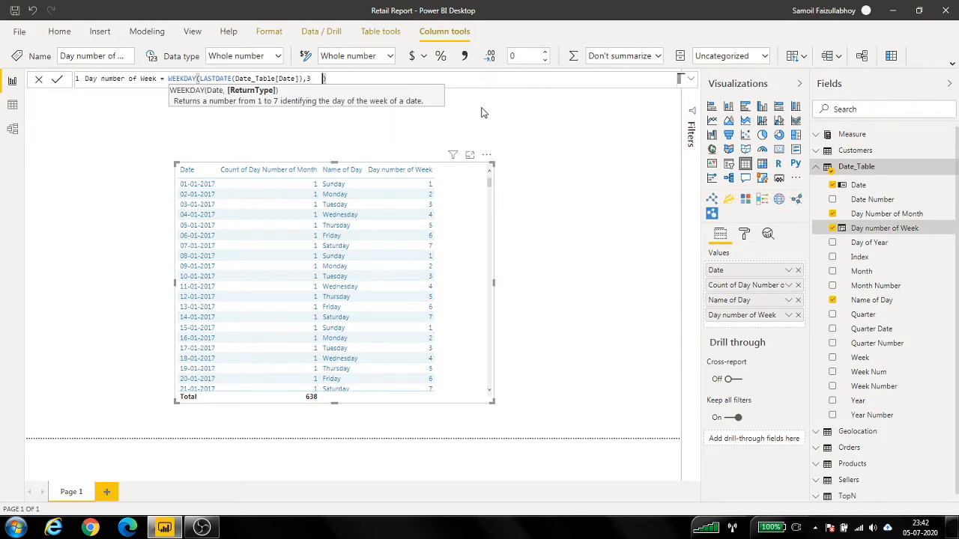
pyautogui.press('BackSpace')
pyautogui.press('BackSpace')
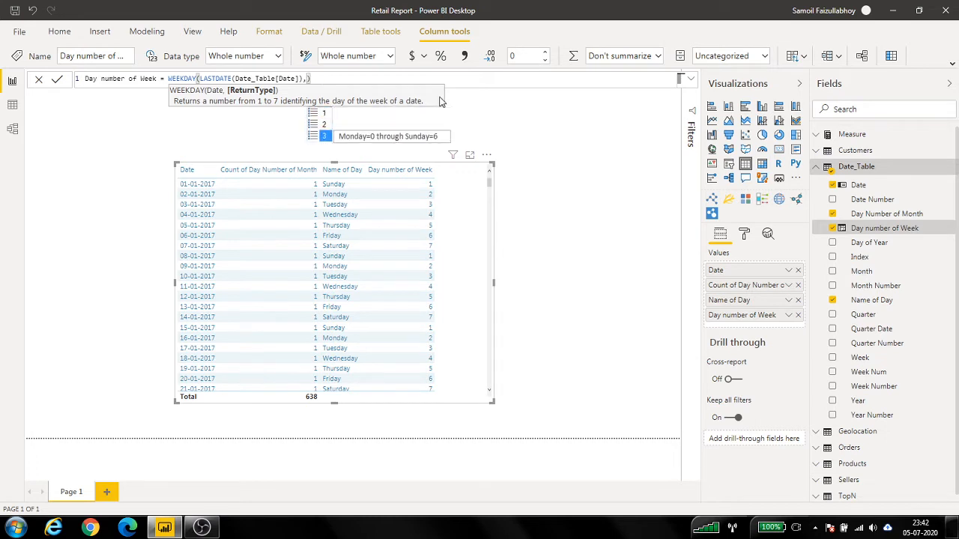
pyautogui.write('3')
pyautogui.press('Return')
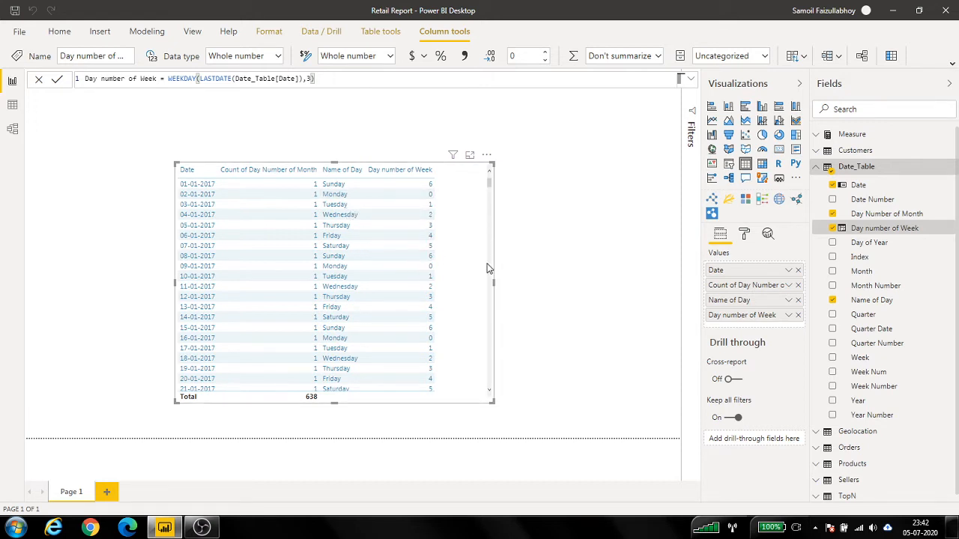
# - Widen the table visual and move it closer to the report page's left edge
pyautogui.moveTo(493, 284); pyautogui.dragTo(528, 284)
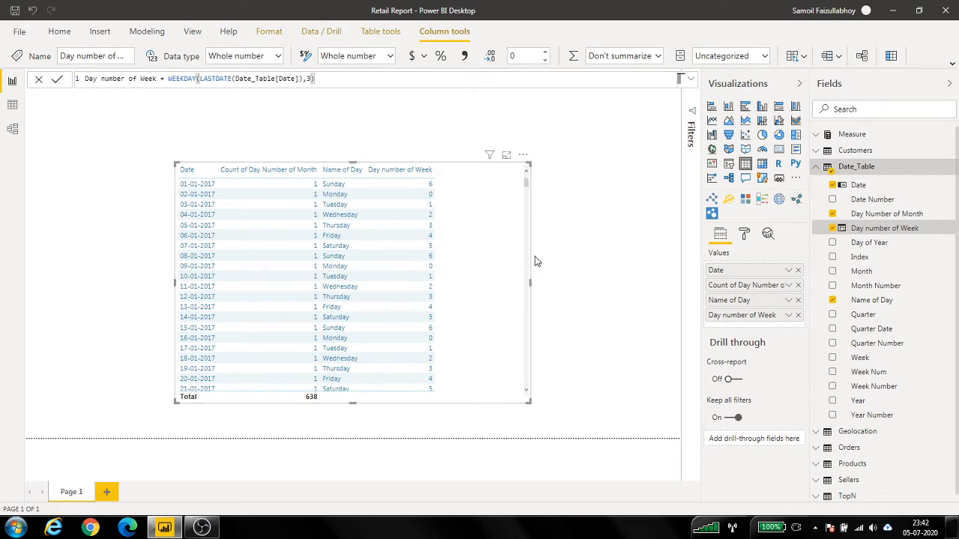
pyautogui.moveTo(493, 251); pyautogui.dragTo(411, 257)
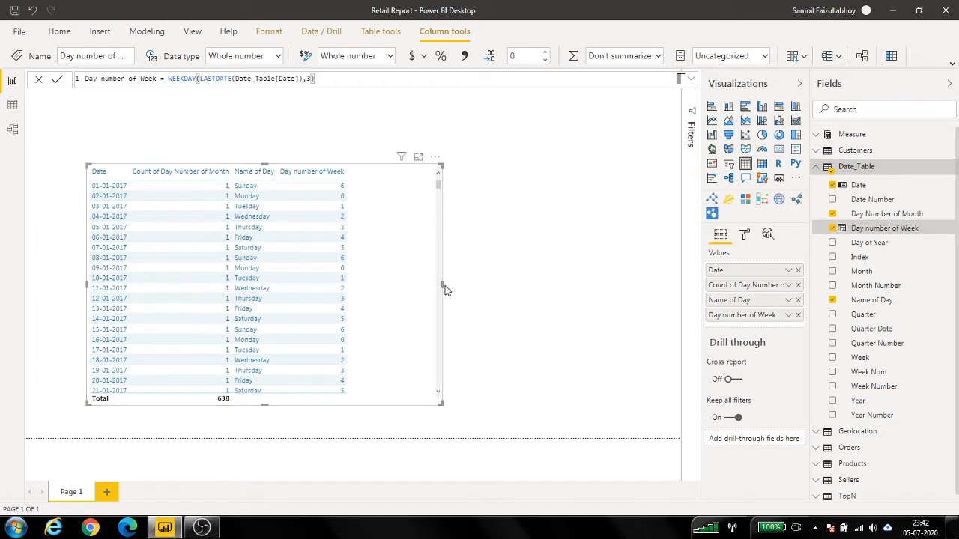
pyautogui.moveTo(443, 289); pyautogui.dragTo(462, 290)
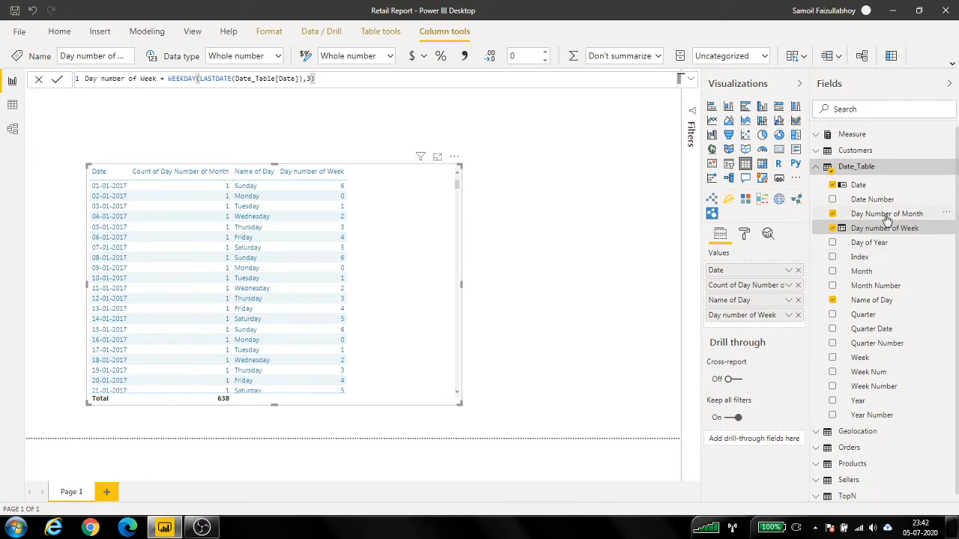
# - Add a calculated column to Date_Table and name it Start of Week in its formula
pyautogui.rightClick(855, 174)
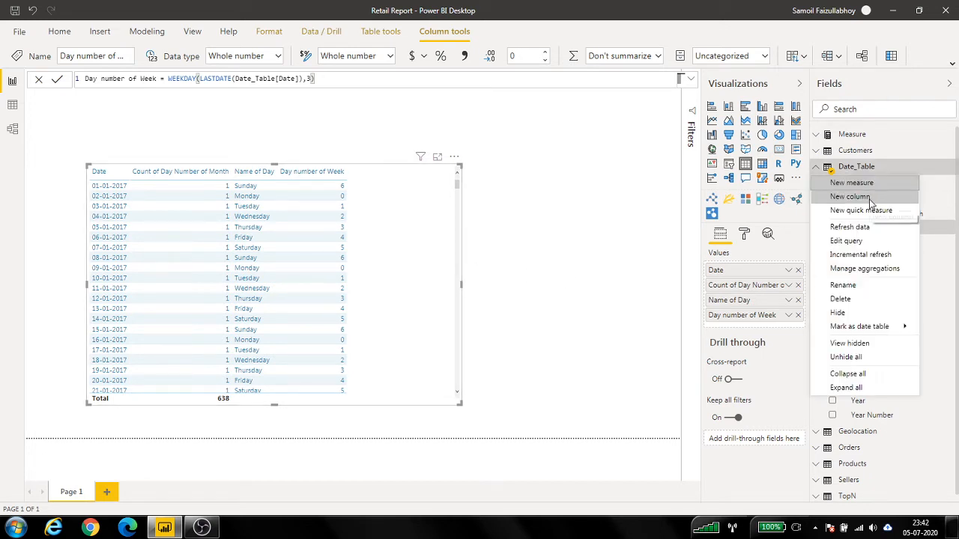
pyautogui.click(575, 139)
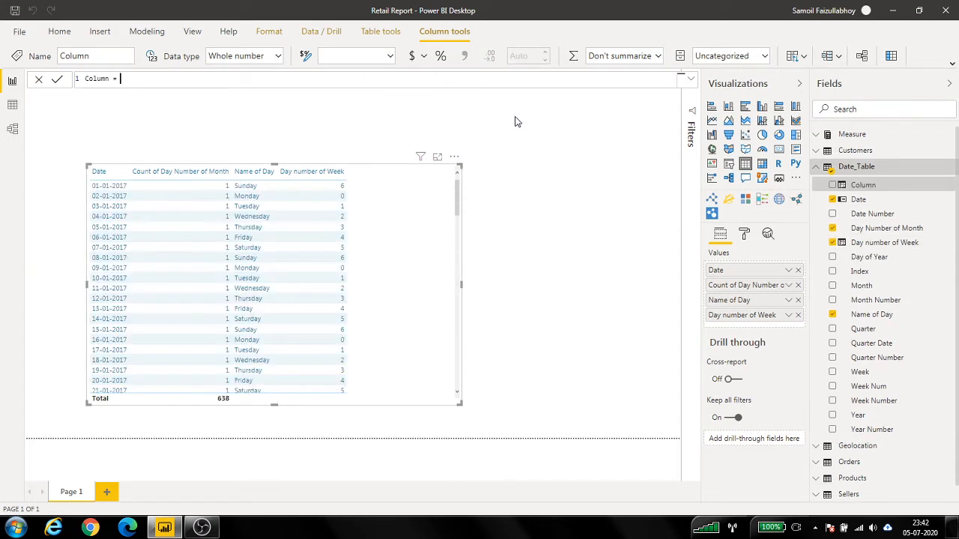
pyautogui.write('Start of Week =')
pyautogui.hotkey('shift', 'Return')
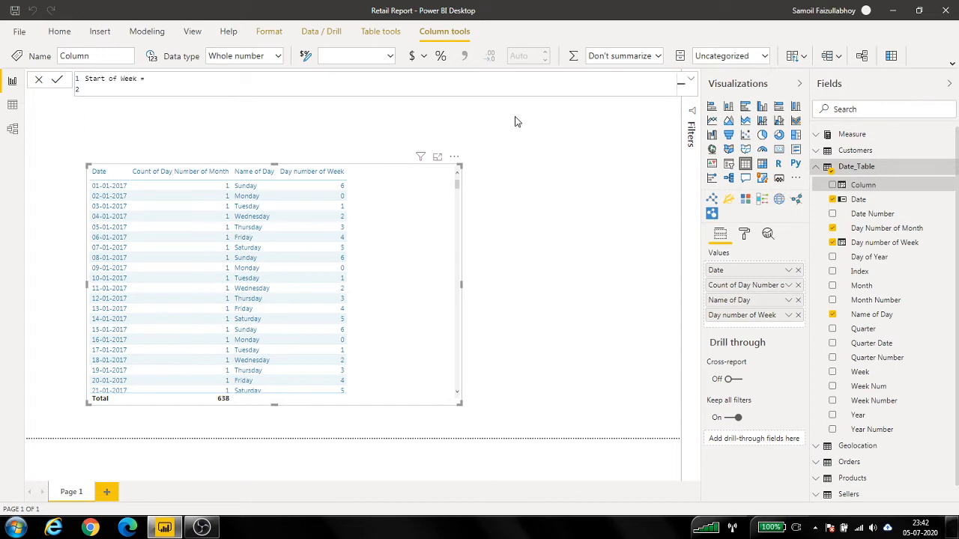
# - Declare the variable CurrentDate as LASTDATE(Date_Table[Date]) in the Start of Week formula
pyautogui.write('VAR CurrentDate = LAST')
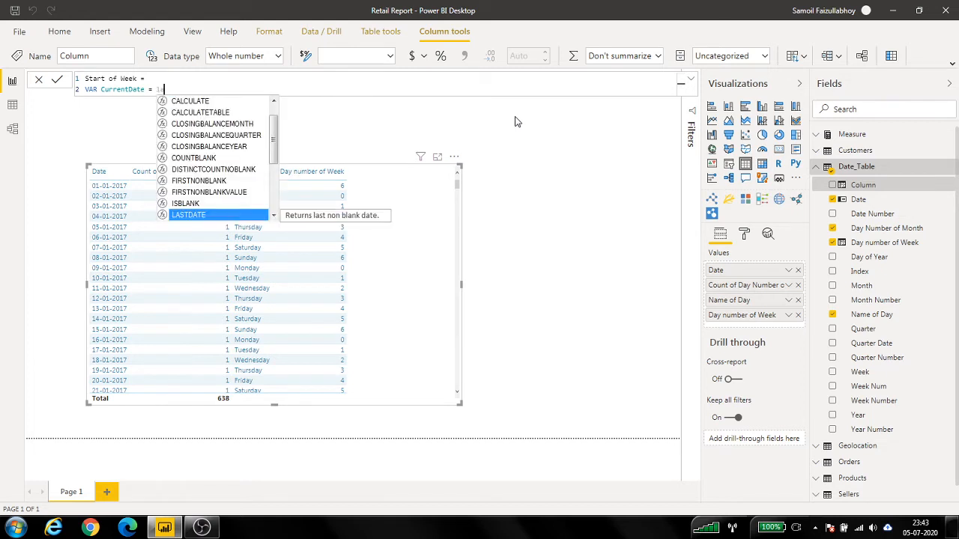
pyautogui.press('Tab')
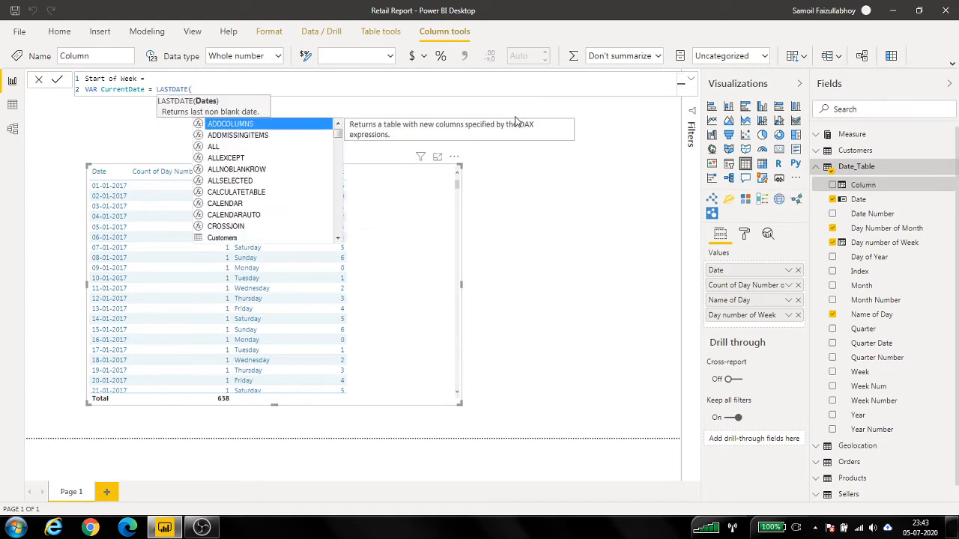
pyautogui.write('date')
pyautogui.press('Down')
pyautogui.press('Down')
pyautogui.press('Down')
pyautogui.press('Down')
pyautogui.press('Down')
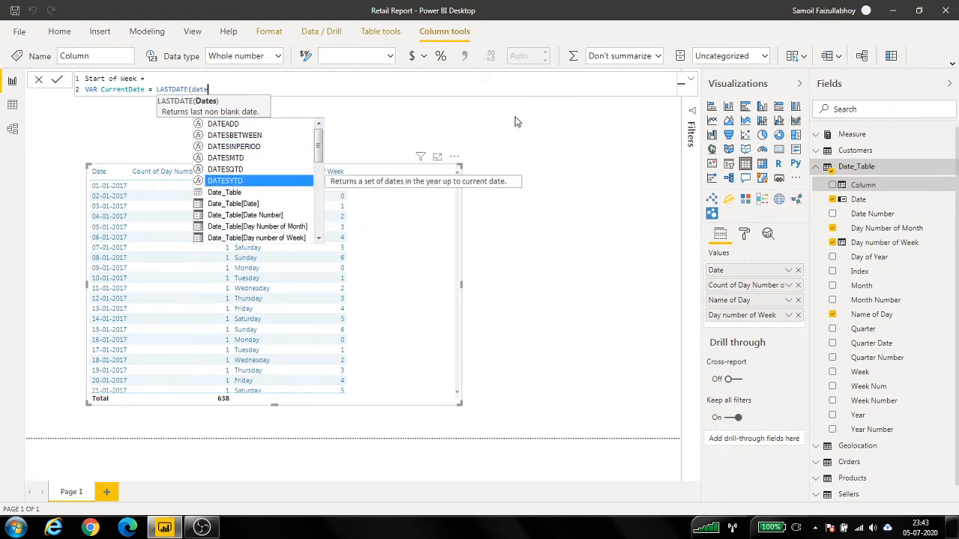
pyautogui.press('Tab')
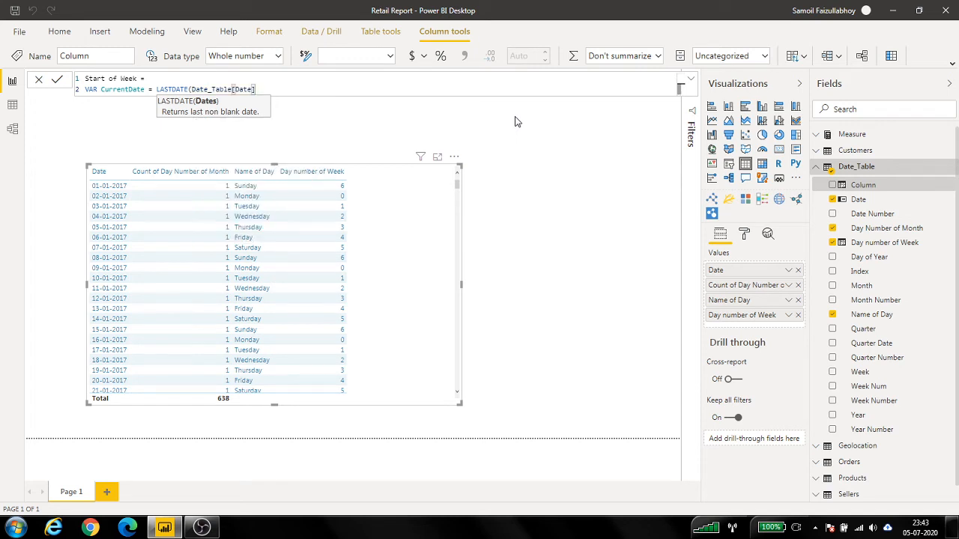
pyautogui.write(')')
pyautogui.hotkey('shift', 'Return')
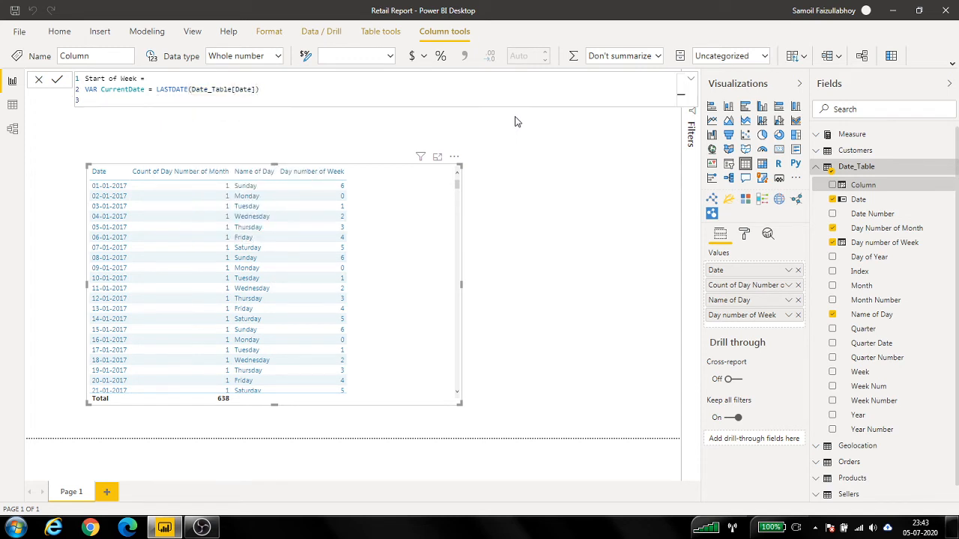
# - Declare the variable DayNumberOfWeek as WEEKDAY(LASTDATE(Date_Table[Date]),3) in the Start of Week formula
pyautogui.write('VAR DayNumberOfWeek = week')
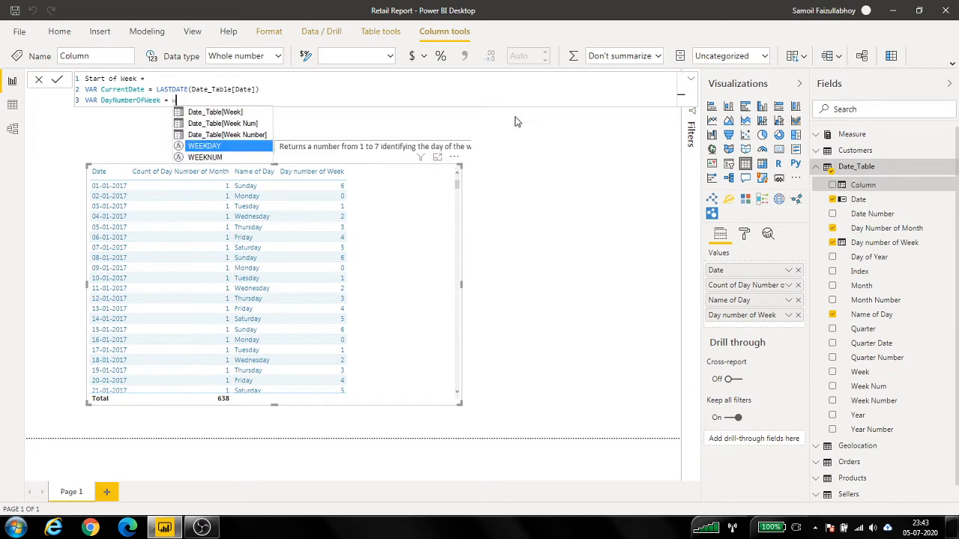
pyautogui.press('Tab')
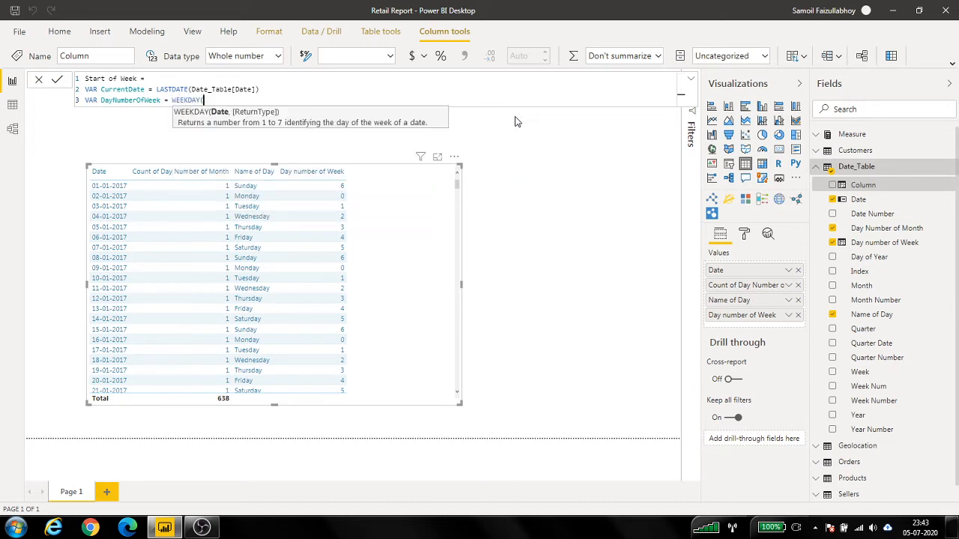
pyautogui.write('last')
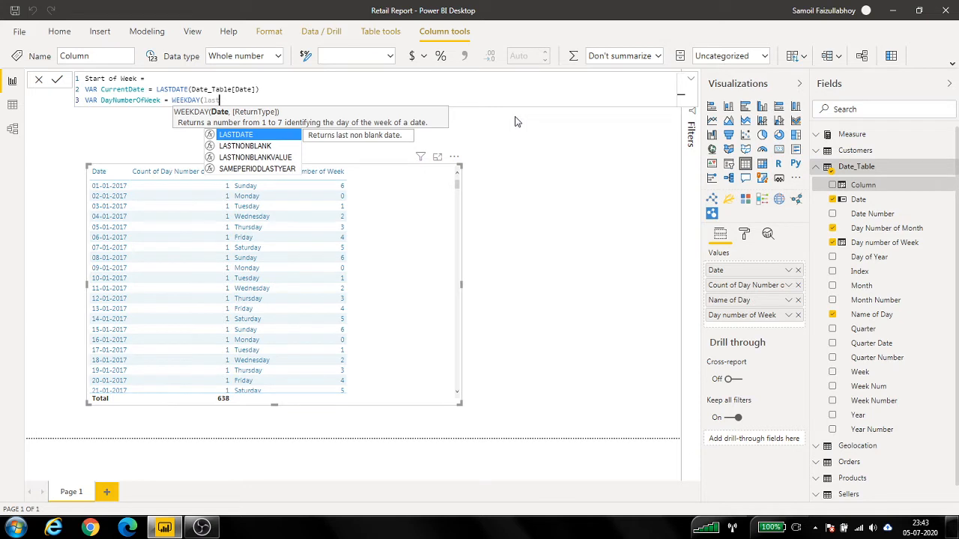
pyautogui.press('Tab')
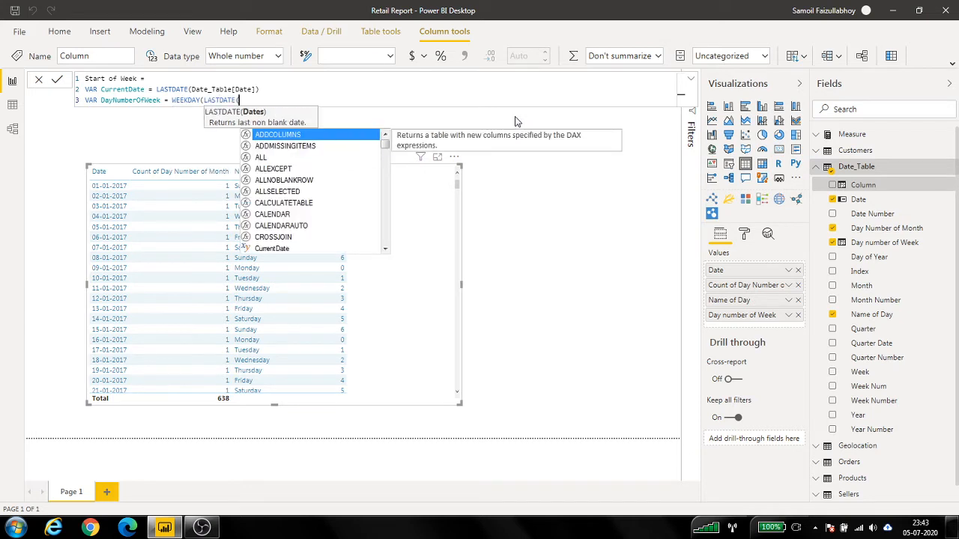
pyautogui.write('date')
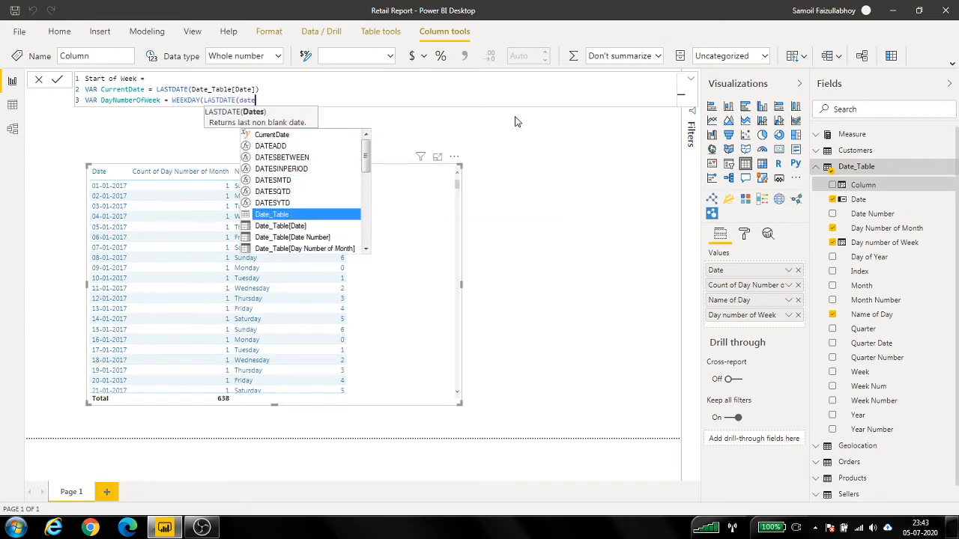
pyautogui.press('Down')
pyautogui.press('Tab')
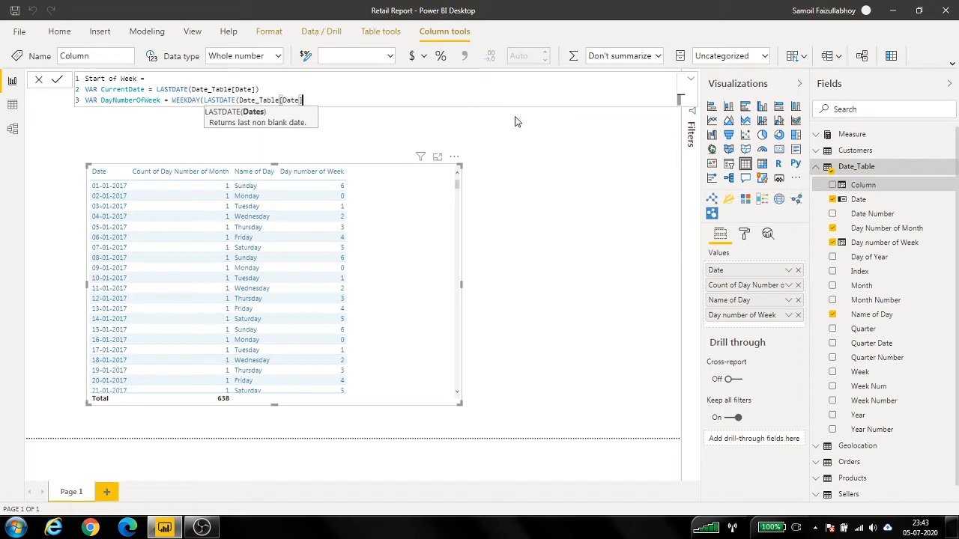
pyautogui.write('),3)')
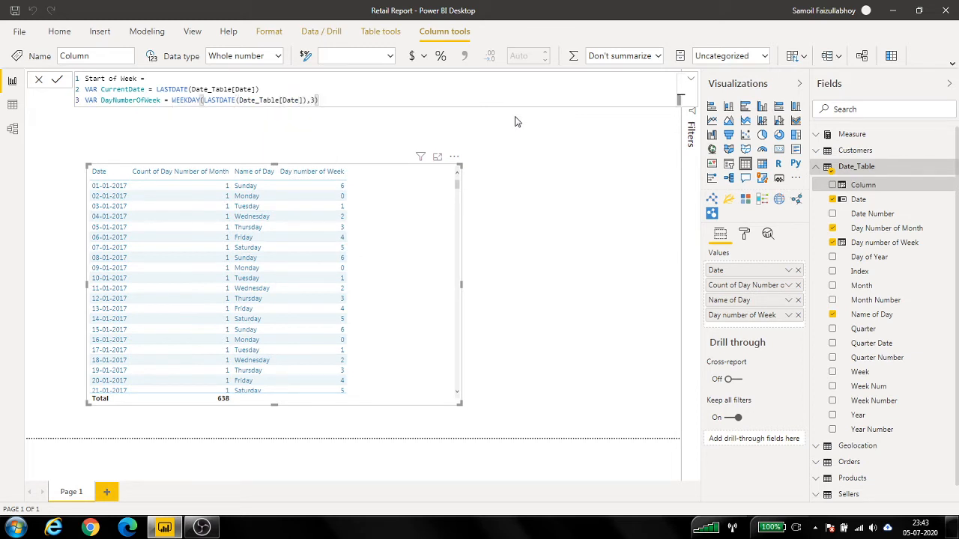
pyautogui.hotkey('shift', 'Return')
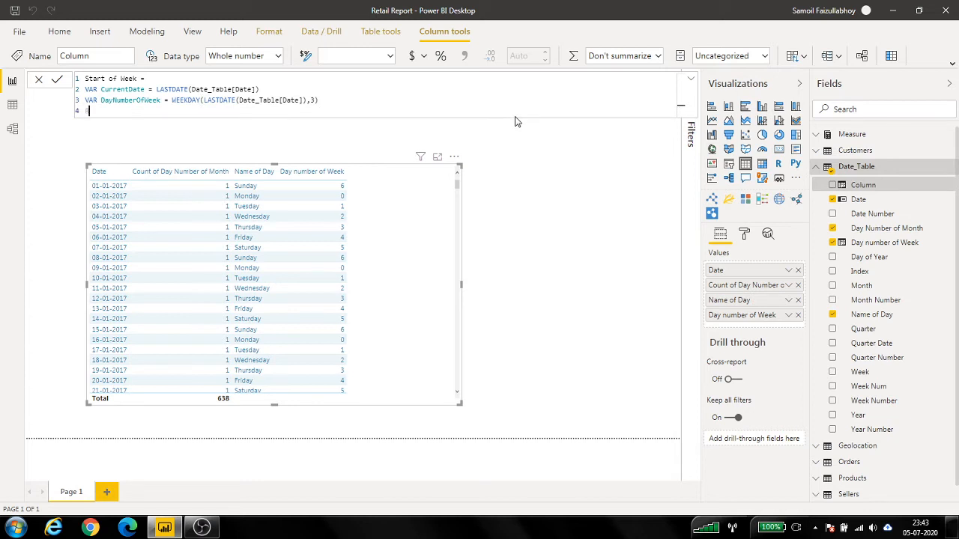
# - Add a RETURN clause to the Start of Week formula and begin a DATEADD with CurrentDate as its dates argument
pyautogui.write('RETURN')
pyautogui.hotkey('shift', 'Return')
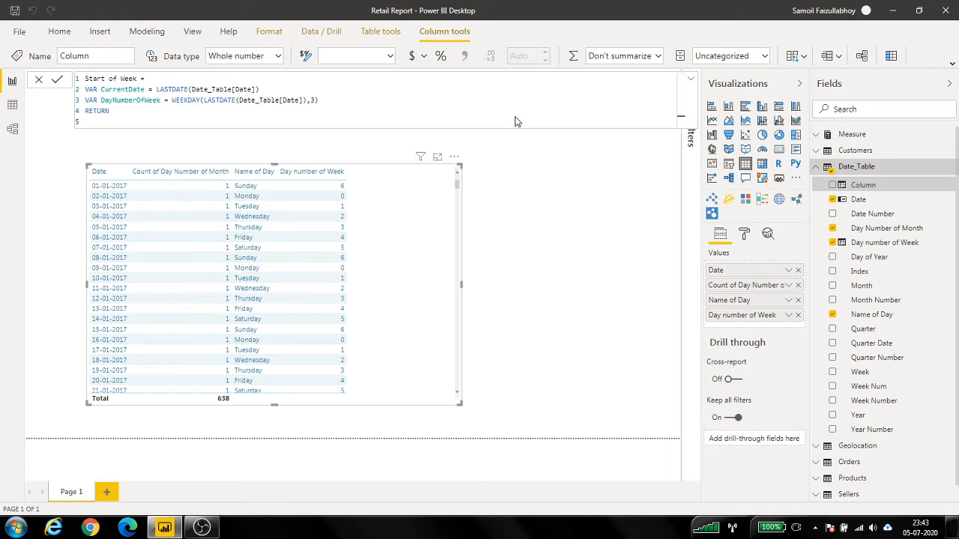
pyautogui.write('Datead')
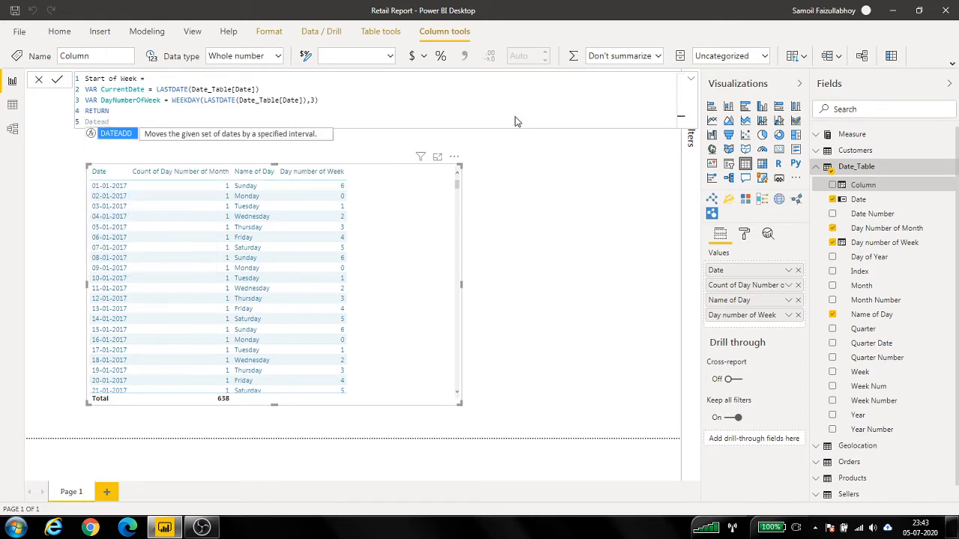
pyautogui.press('Tab')
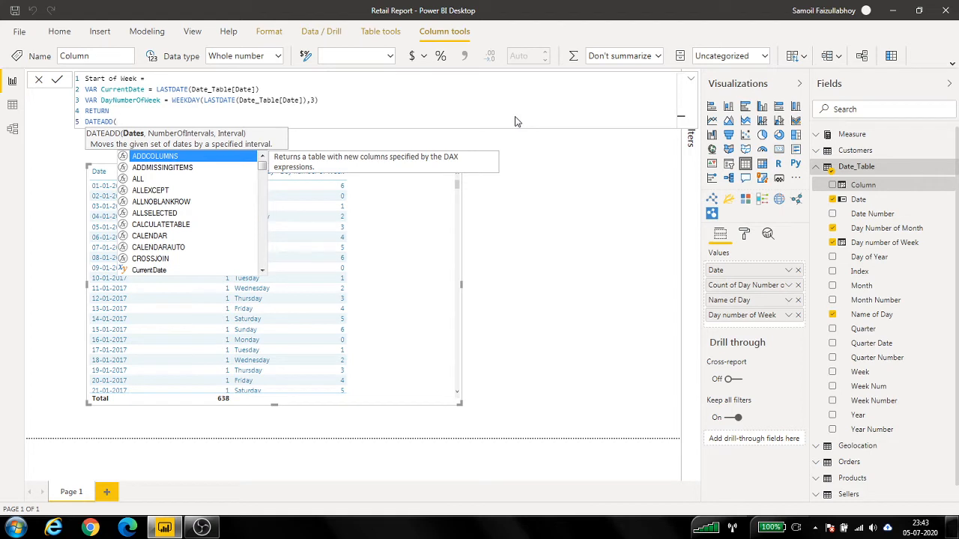
pyautogui.hotkey('shift', 'Return')
pyautogui.write('Current')
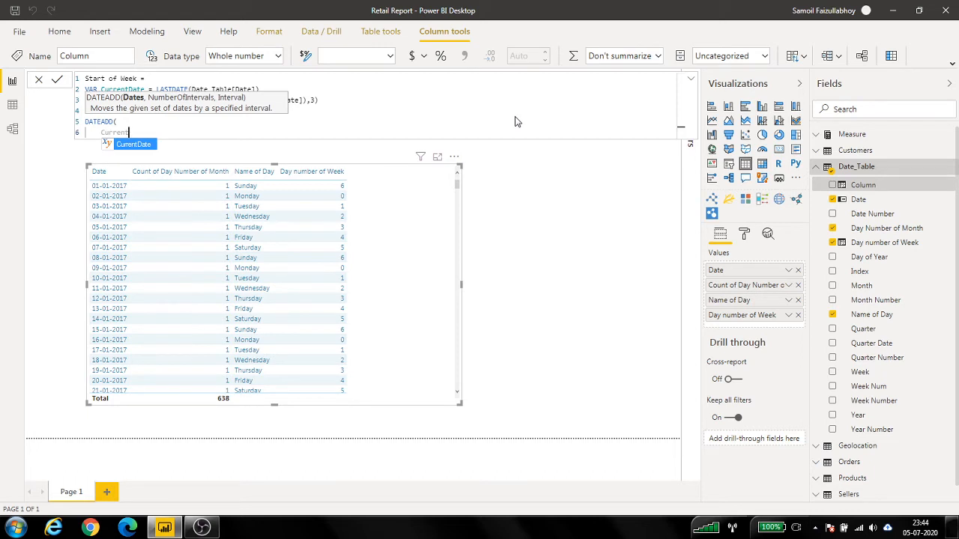
pyautogui.press('Tab')
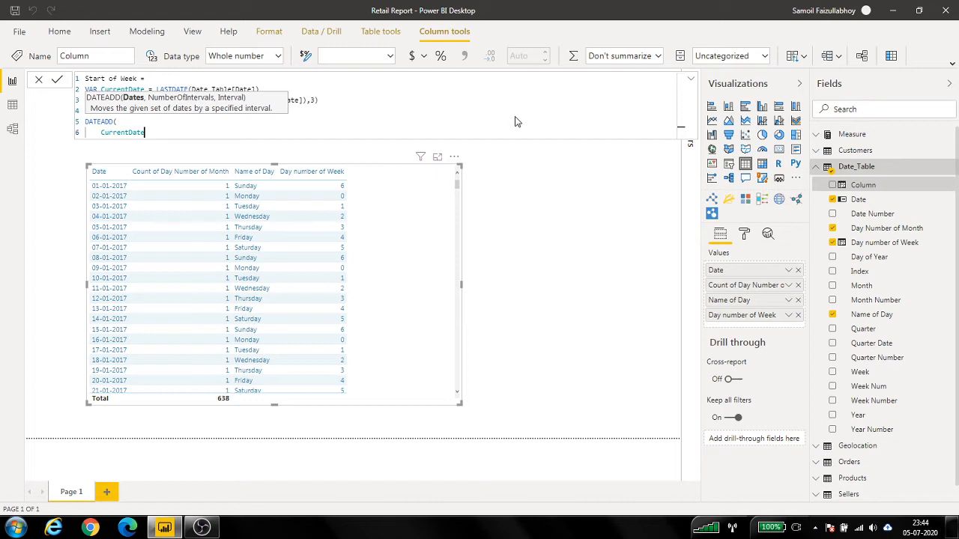
pyautogui.write(',')
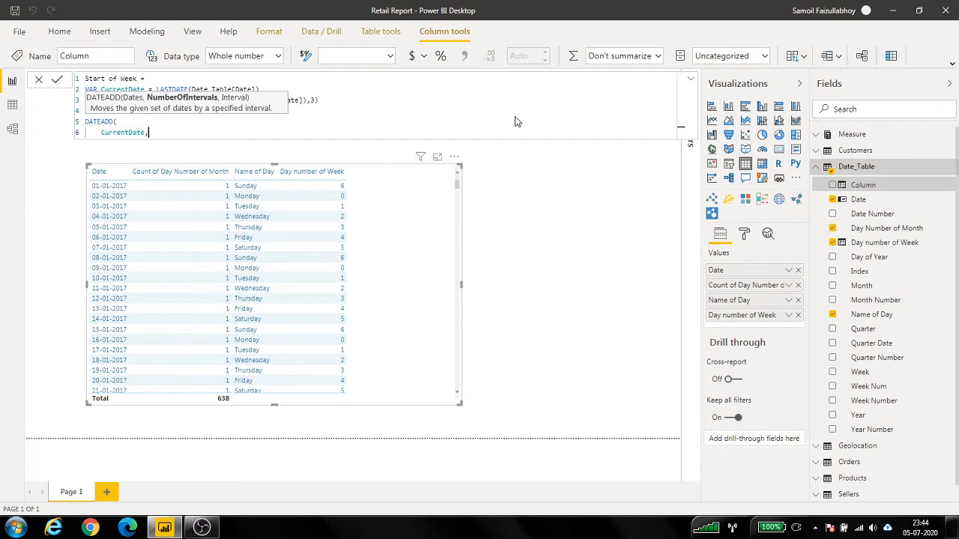
# - Complete the DATEADD with -1 * DayNumberOfWeek as the number of intervals and DAY as the interval, and commit the Start of Week column
pyautogui.hotkey('shift', 'Return')
pyautogui.write('-1')
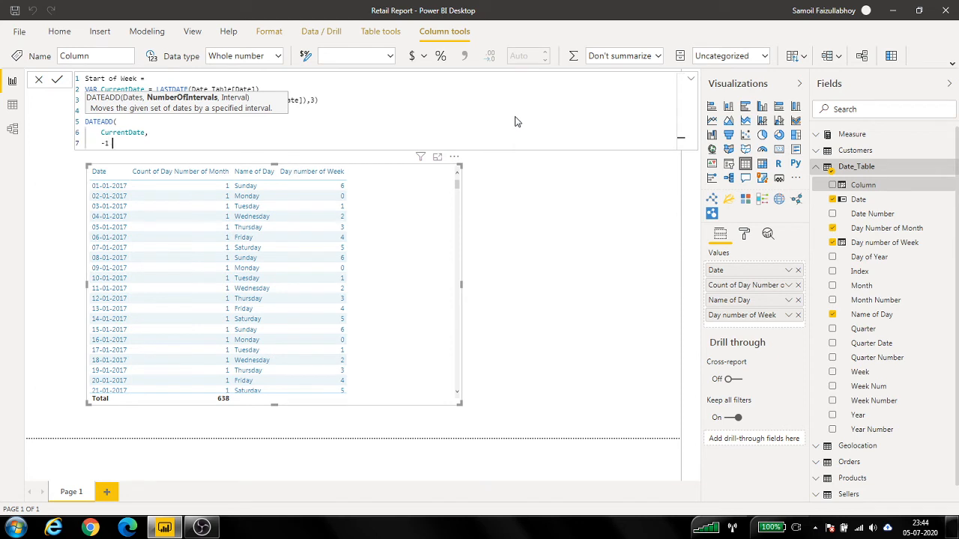
pyautogui.write(' * day')
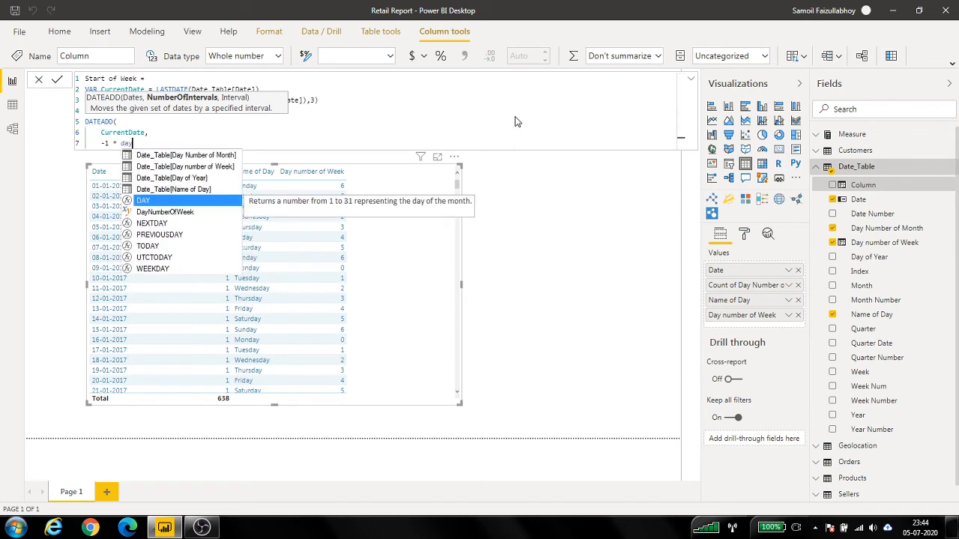
pyautogui.press('Down')
pyautogui.press('Tab')
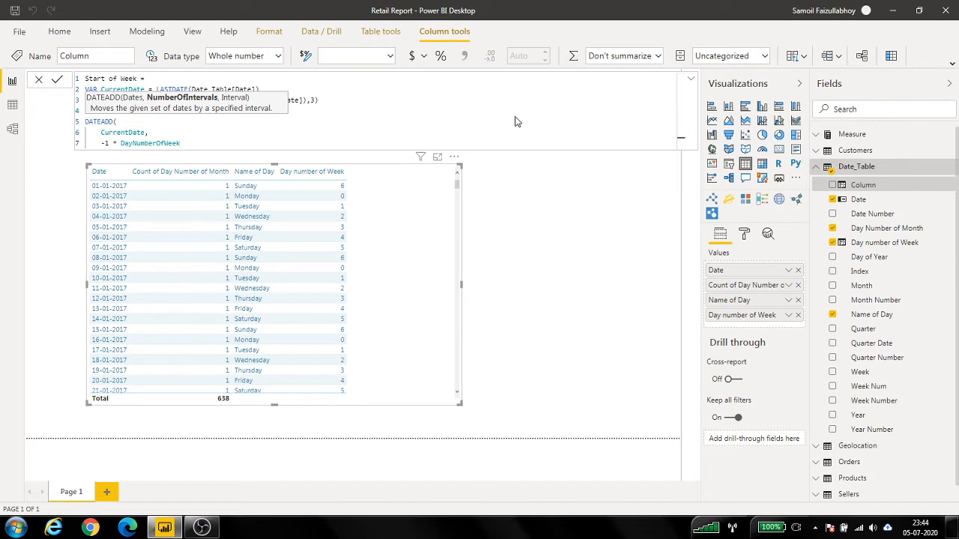
pyautogui.write(',DAY')
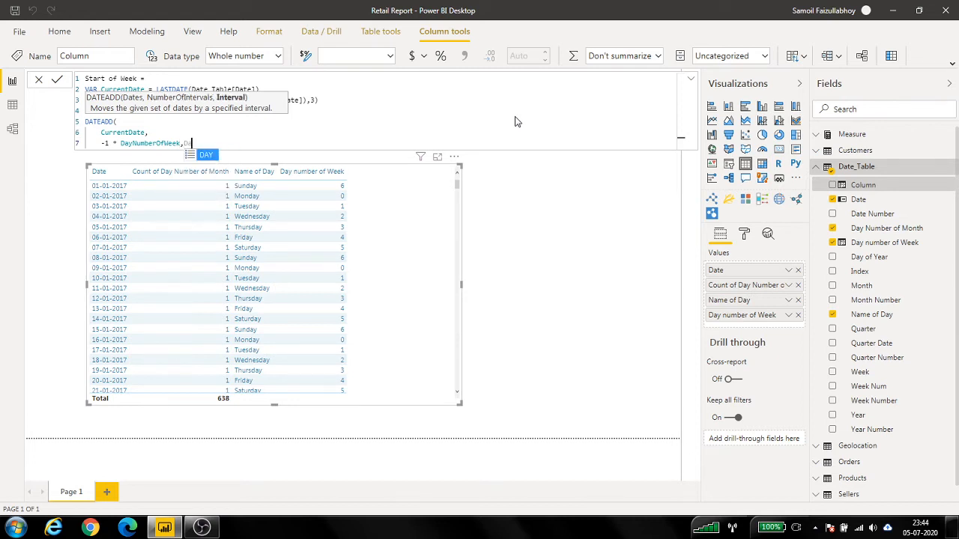
pyautogui.write(')')
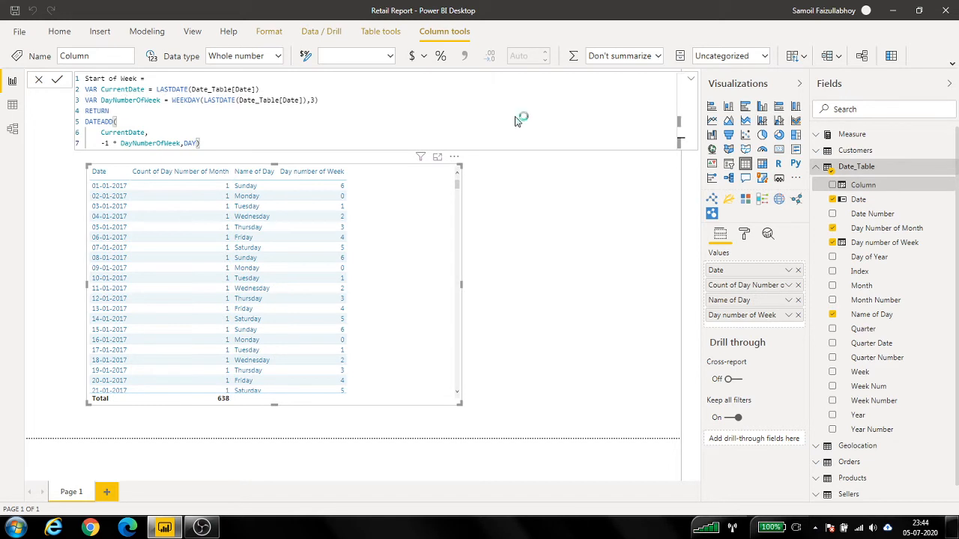
pyautogui.press('Return')
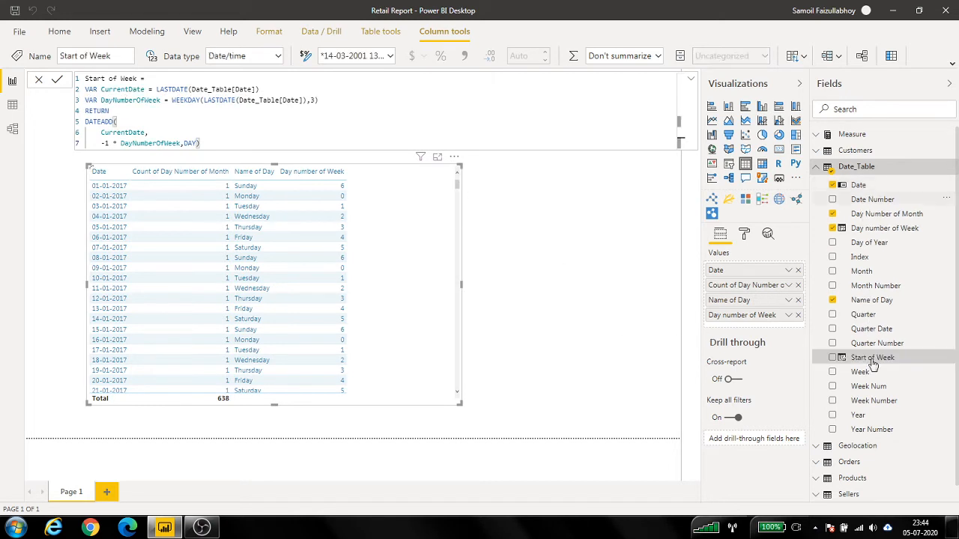
# - Add the Start of Week field to the table visual and widen the visual
pyautogui.moveTo(871, 360); pyautogui.dragTo(404, 246)
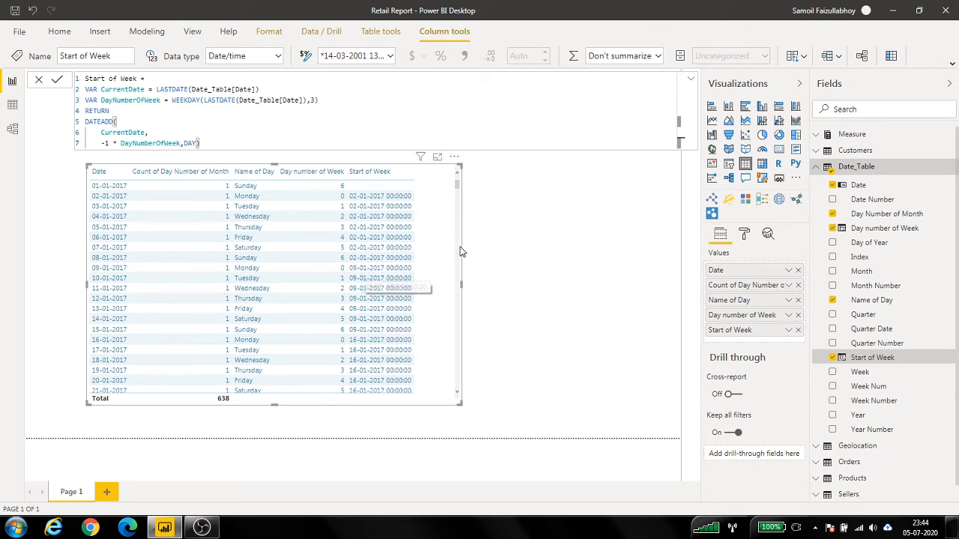
pyautogui.click(534, 256)
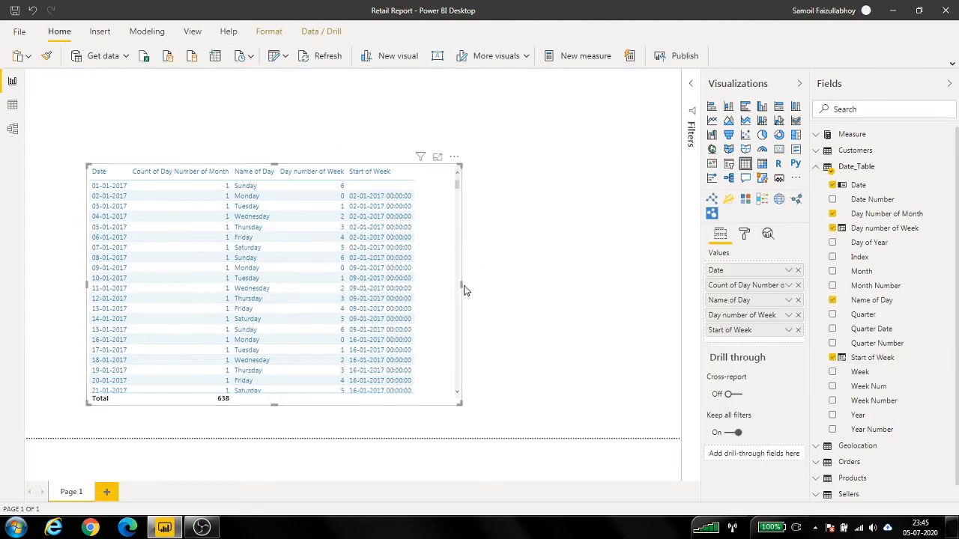
pyautogui.moveTo(461, 285); pyautogui.dragTo(555, 284)
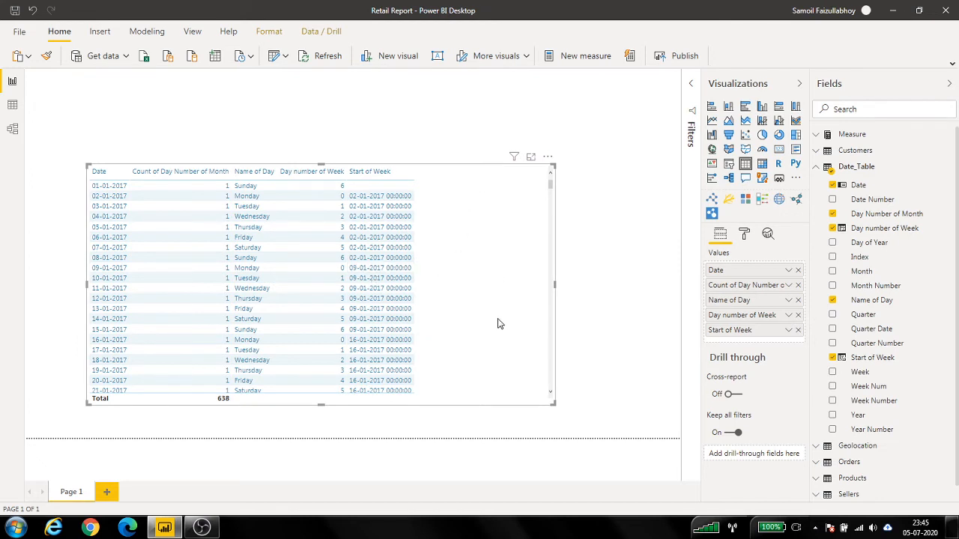
# - Copy the whole Start of Week formula into a new calculated column in Date_Table
pyautogui.click(872, 228)
pyautogui.click(874, 358)
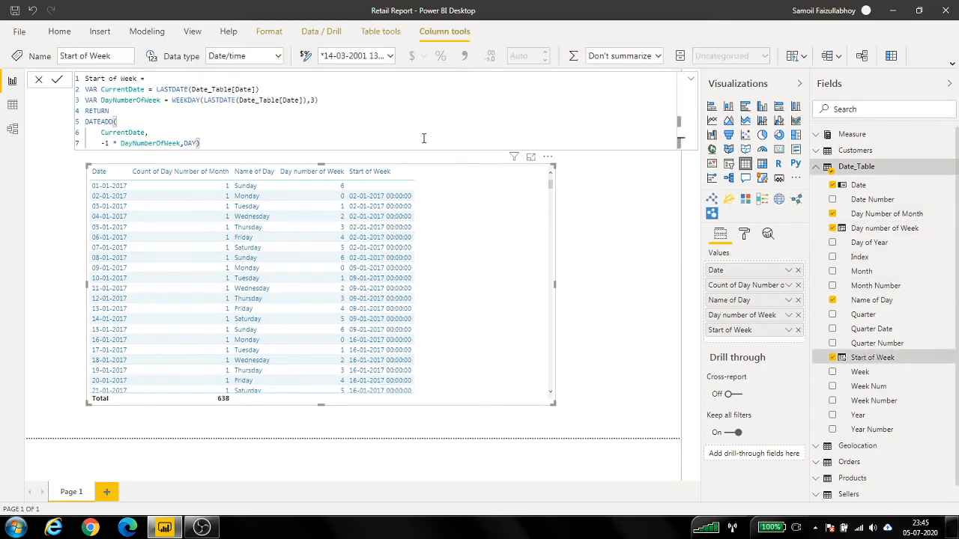
pyautogui.moveTo(201, 143); pyautogui.dragTo(83, 77)
pyautogui.hotkey('ctrl', 'c')
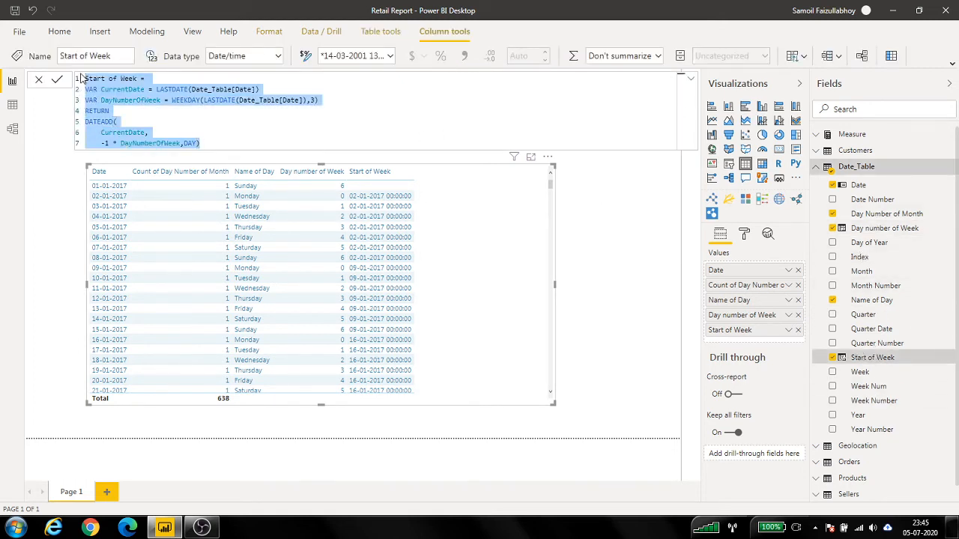
pyautogui.rightClick(865, 169)
pyautogui.click(638, 250)
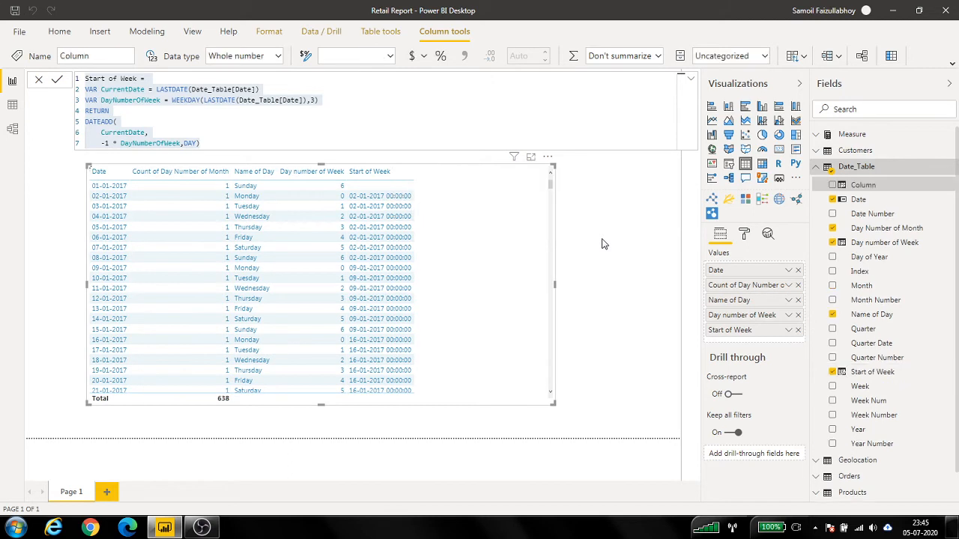
pyautogui.hotkey('ctrl', 'a')
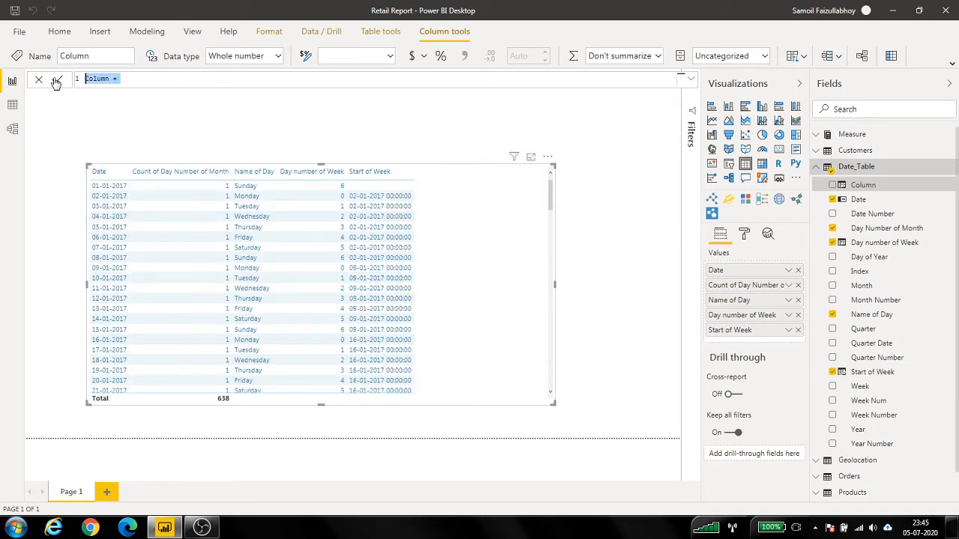
pyautogui.hotkey('ctrl', 'v')
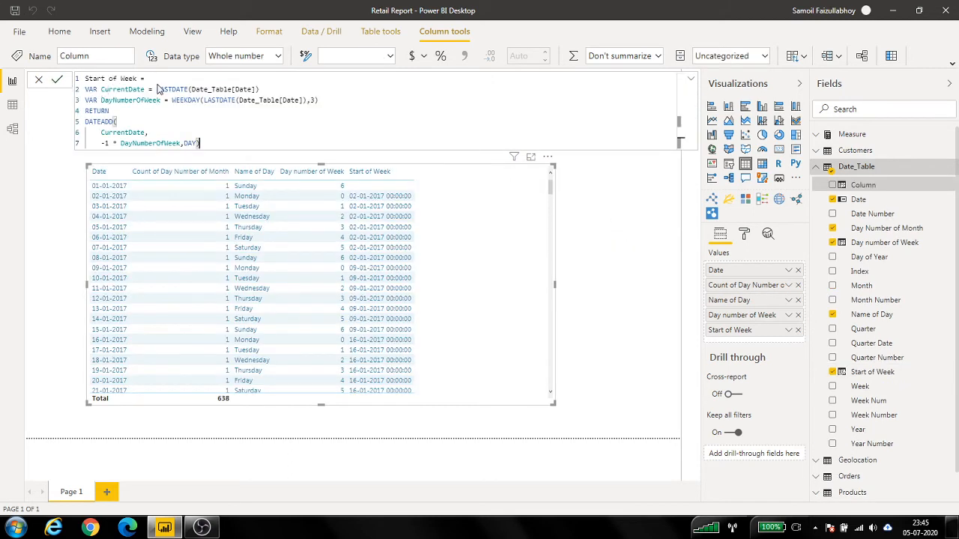
# - Change the column name in the copied formula to Diff Start of Week & Current Date
pyautogui.click(86, 78)
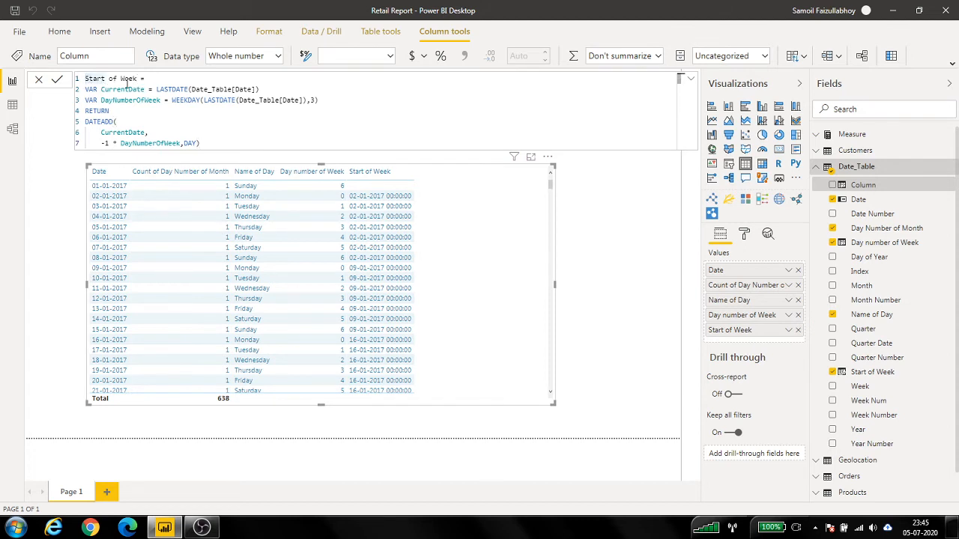
pyautogui.write('Diff')
pyautogui.click(159, 79)
pyautogui.write('& Current ')
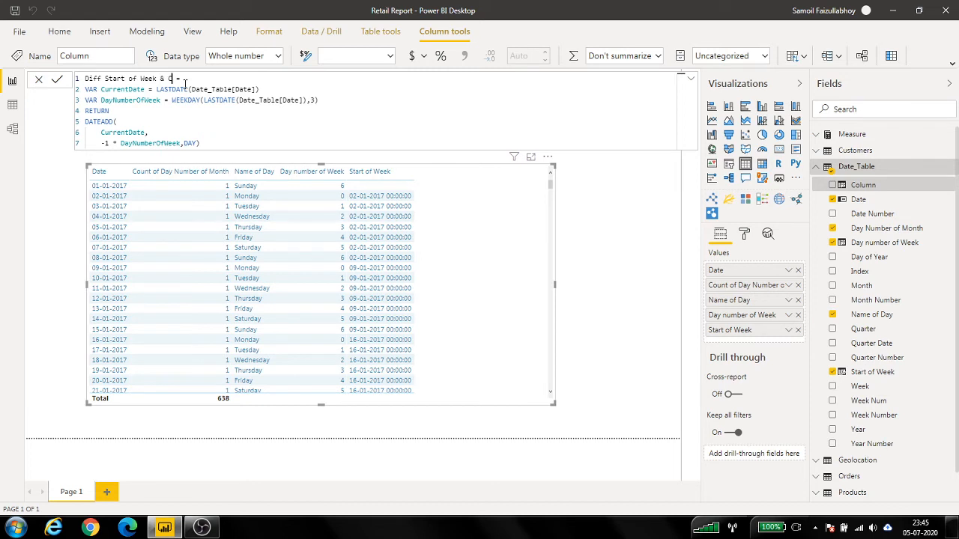
pyautogui.write('Date')
# - Insert a line after RETURN in the new column's formula and start a DATESBETWEEN function before the DATEADD expression
pyautogui.click(226, 146)
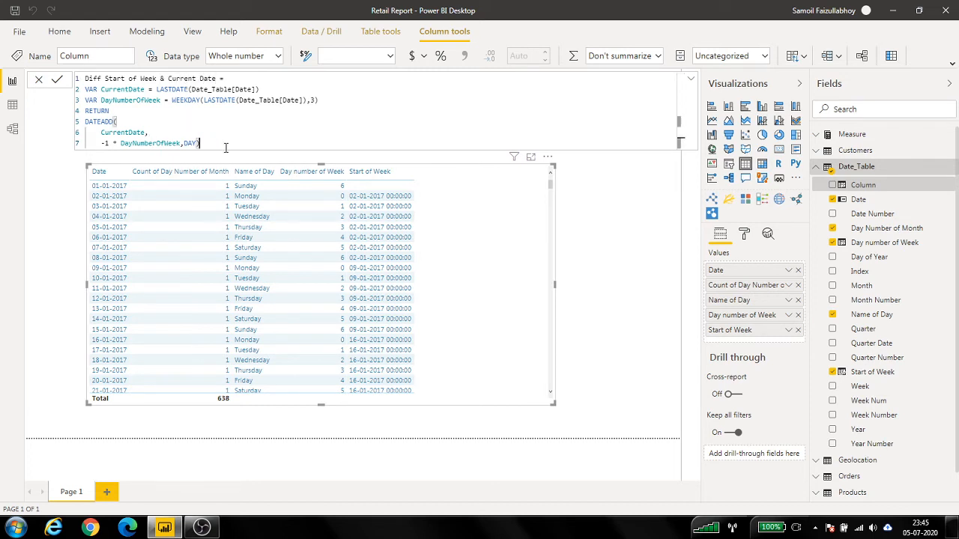
pyautogui.doubleClick(125, 110)
pyautogui.press('Return')
pyautogui.write('Dat')
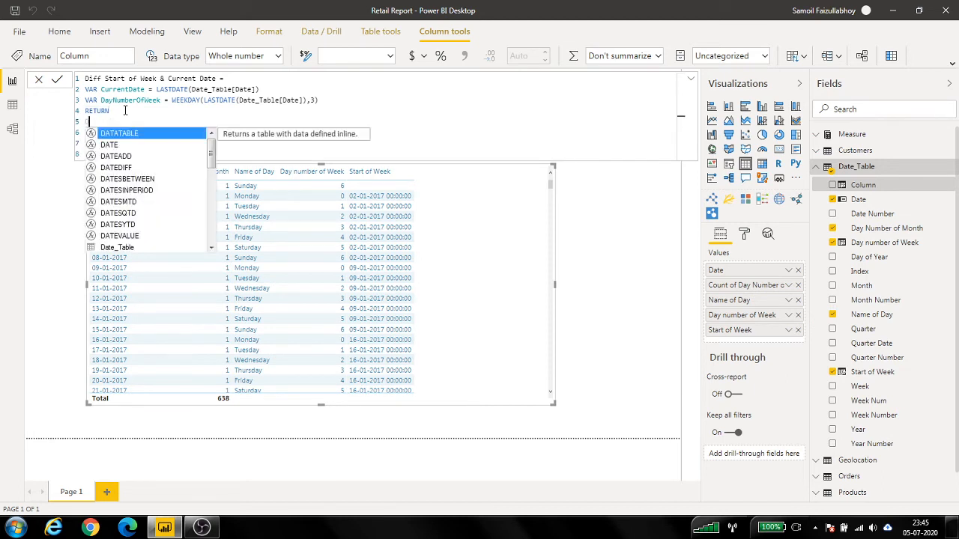
pyautogui.press('Down')
pyautogui.press('Down')
pyautogui.press('Down')
pyautogui.press('Down')
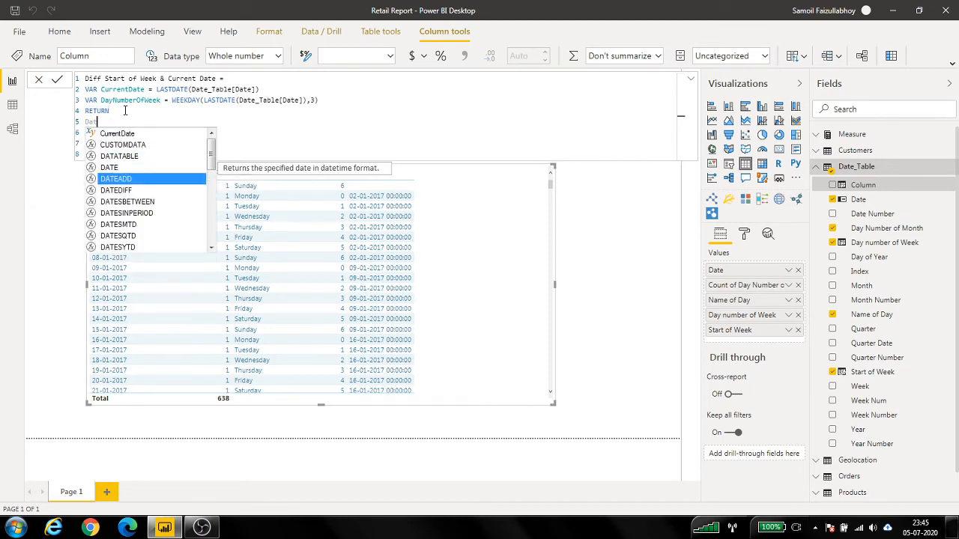
pyautogui.press('Tab')
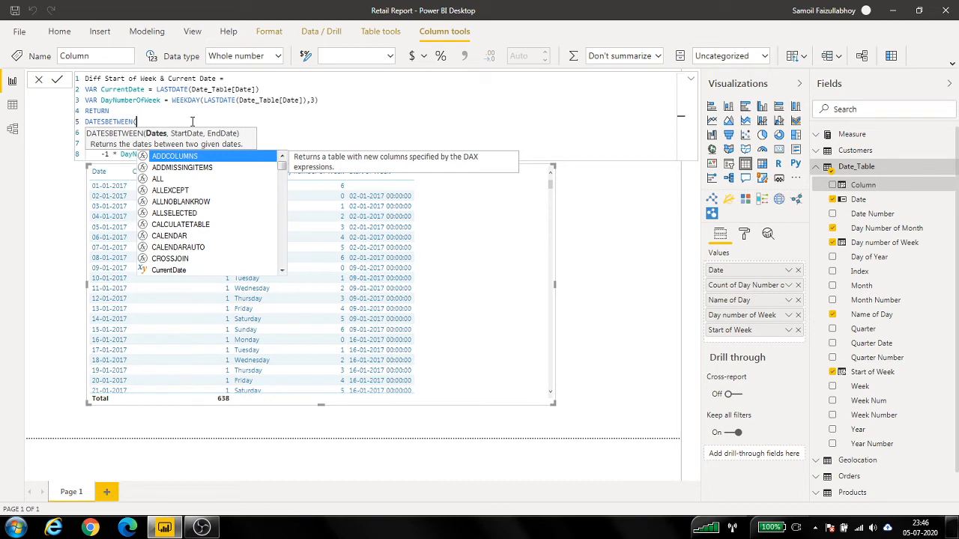
# - Enter Date_Table[Date] as the dates argument of DATESBETWEEN
pyautogui.click(153, 143)
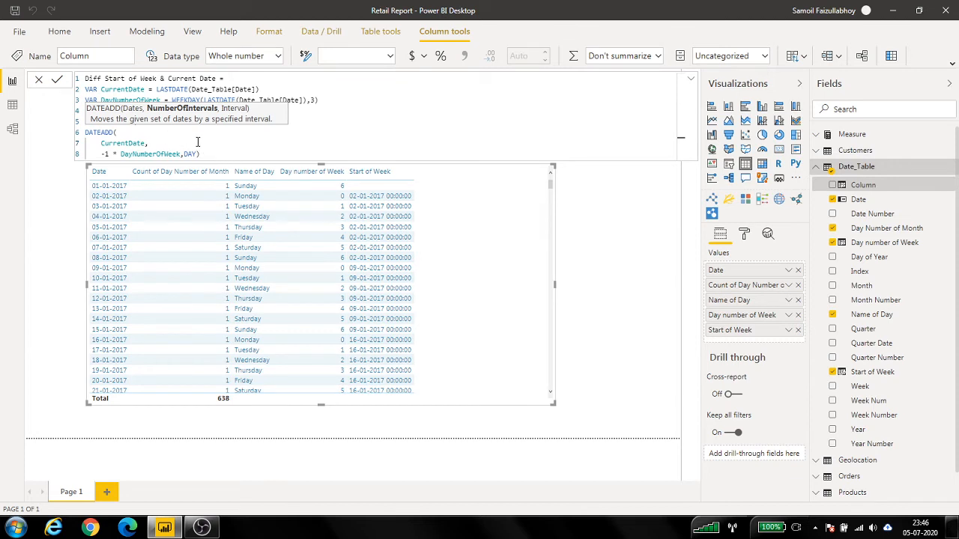
pyautogui.click(145, 132)
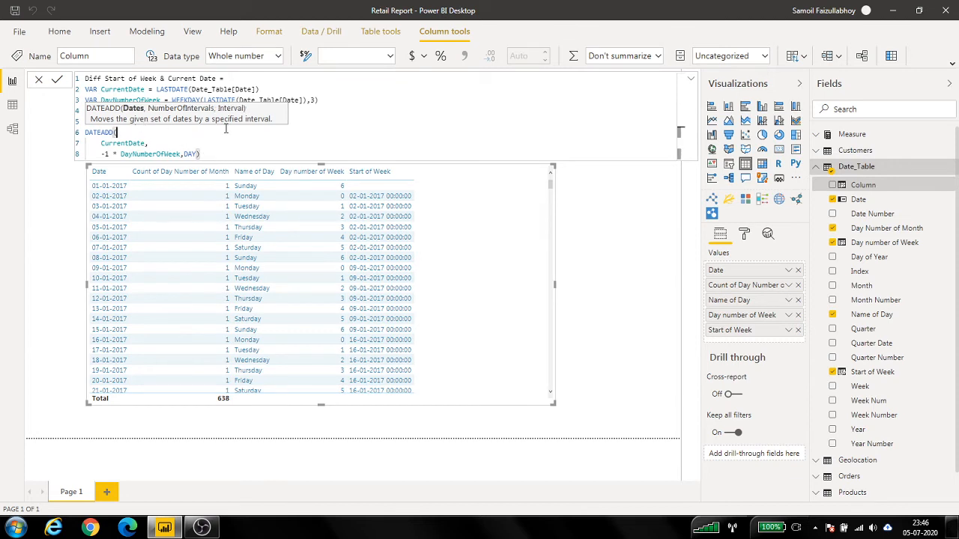
pyautogui.press('Up')
pyautogui.click(157, 121)
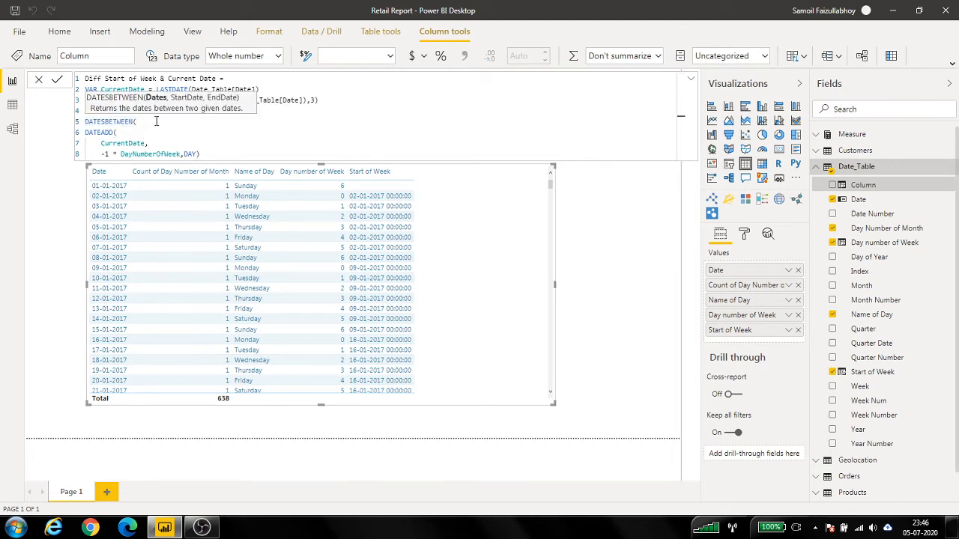
pyautogui.write('date')
pyautogui.press('Down')
pyautogui.press('Down')
pyautogui.press('Down')
pyautogui.press('Down')
pyautogui.press('Down')
pyautogui.press('Down')
pyautogui.press('Down')
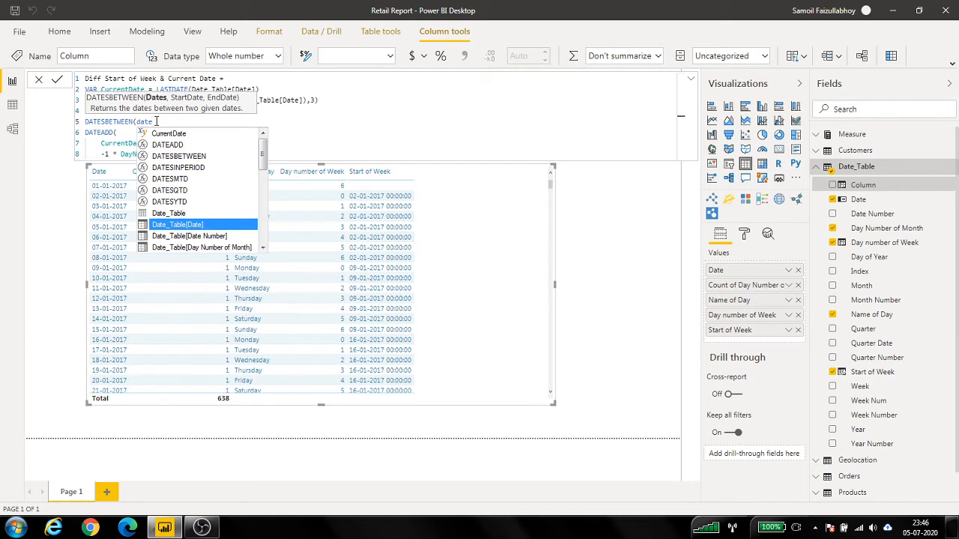
pyautogui.press('Tab')
pyautogui.write(',')
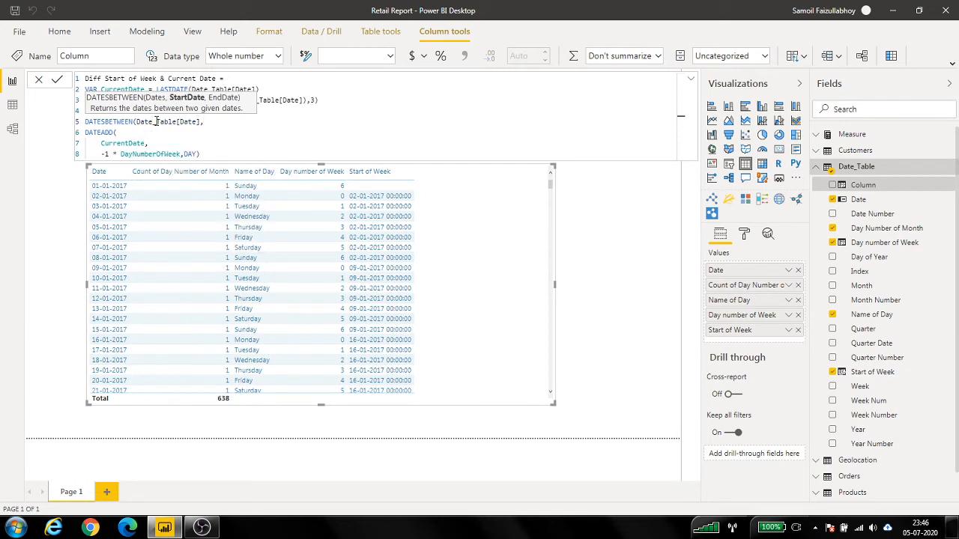
# - Keep the DATEADD expression as the start date, add CurrentDate as the end date, and close the DATESBETWEEN function
pyautogui.click(237, 155)
pyautogui.write(',')
pyautogui.hotkey('shift', 'Return')
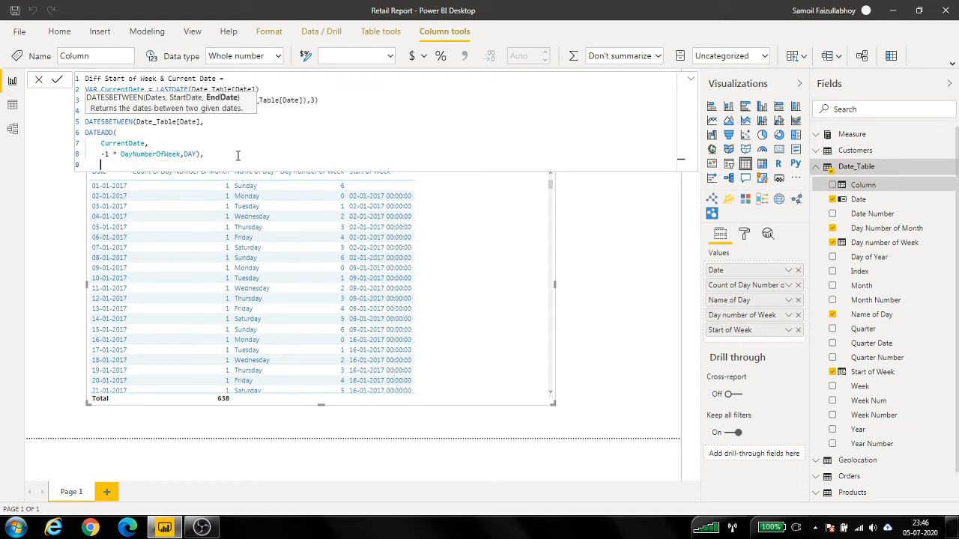
pyautogui.write('Curre')
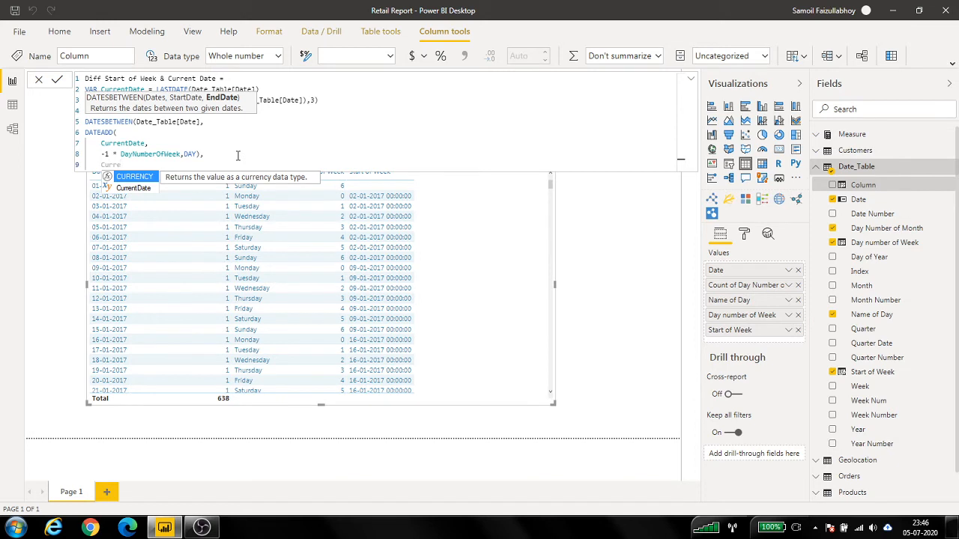
pyautogui.write('ntDate')
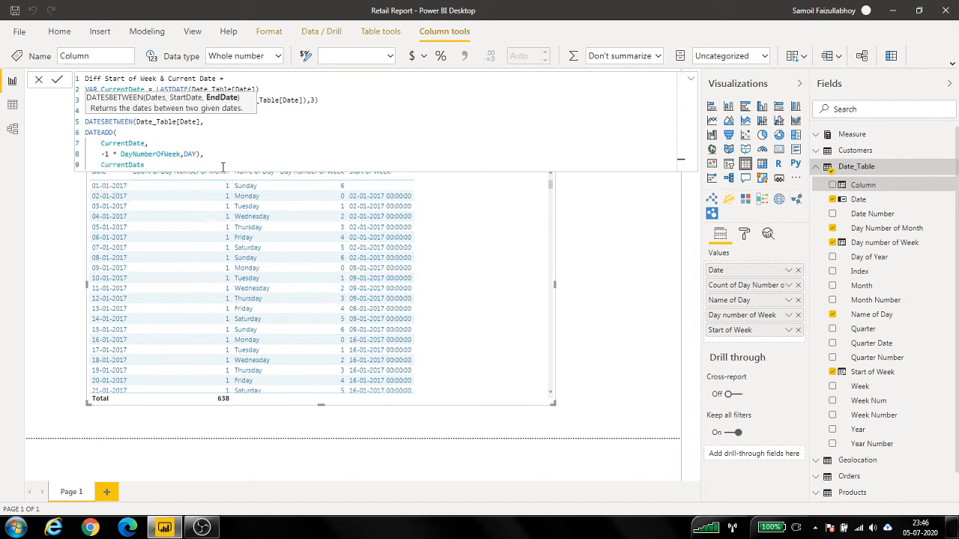
pyautogui.write(')')
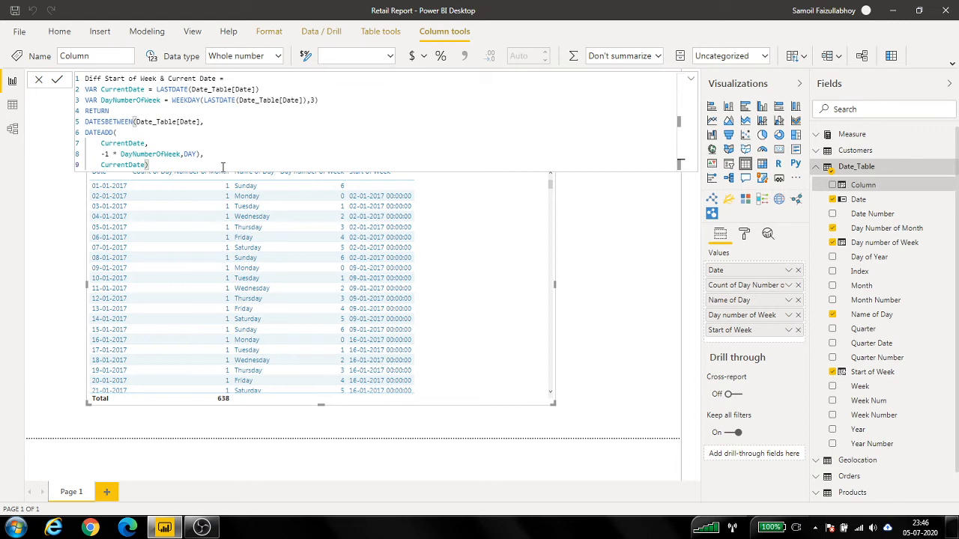
# - Commit the Diff Start of Week & Current Date column and copy its whole formula
pyautogui.press('Return')
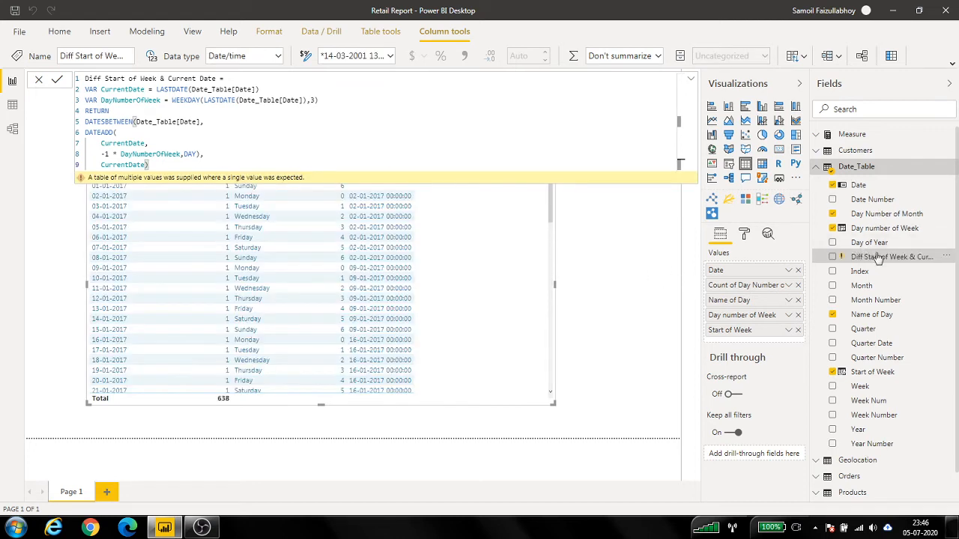
pyautogui.moveTo(149, 165); pyautogui.dragTo(72, 75)
pyautogui.hotkey('ctrl', 'c')
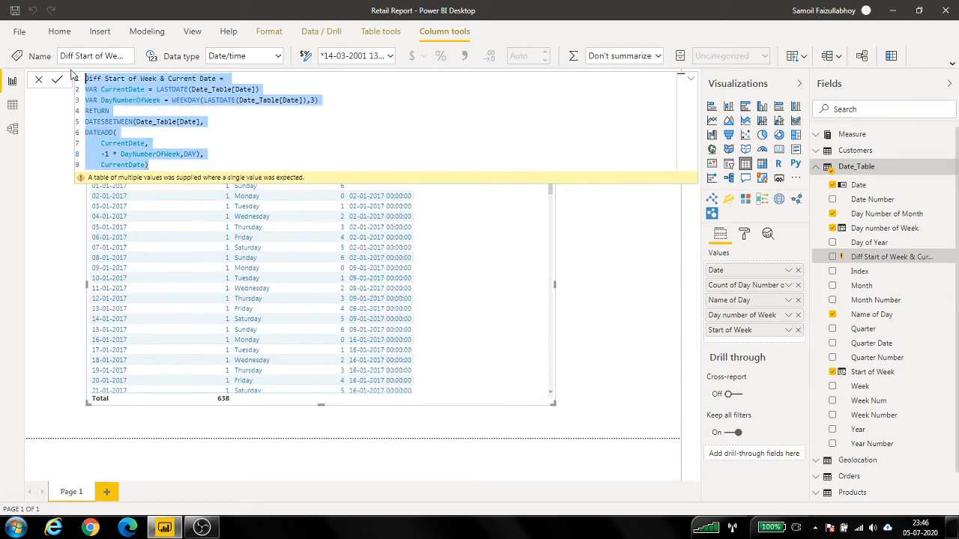
# - Create a new measure in Date_Table and replace its default text with the copied formula
pyautogui.rightClick(864, 175)
pyautogui.click(864, 182)
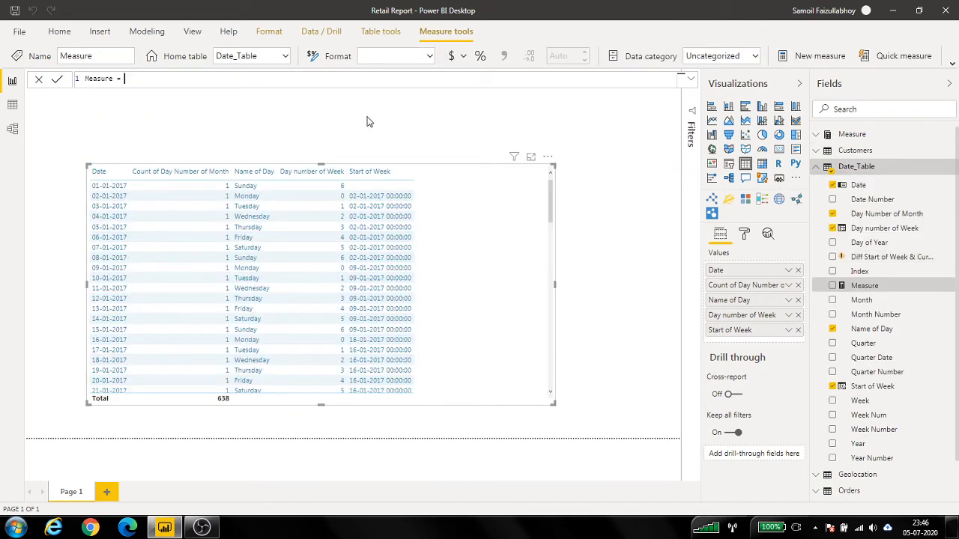
pyautogui.moveTo(163, 80); pyautogui.dragTo(58, 81)
pyautogui.hotkey('ctrl', 'v')
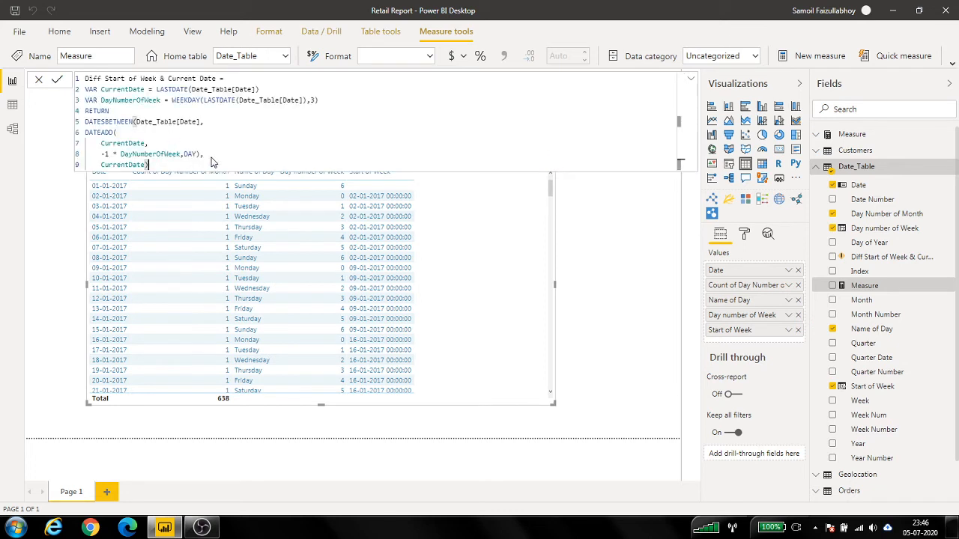
# - Commit the measure under the name Dif Start of Week & Current Date instead of the duplicate column name
pyautogui.press('Return')
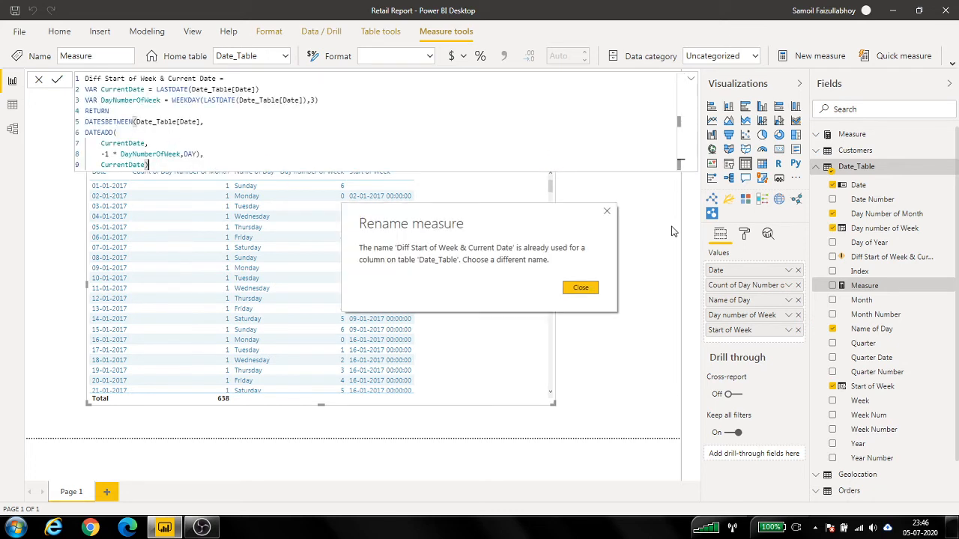
pyautogui.click(597, 290)
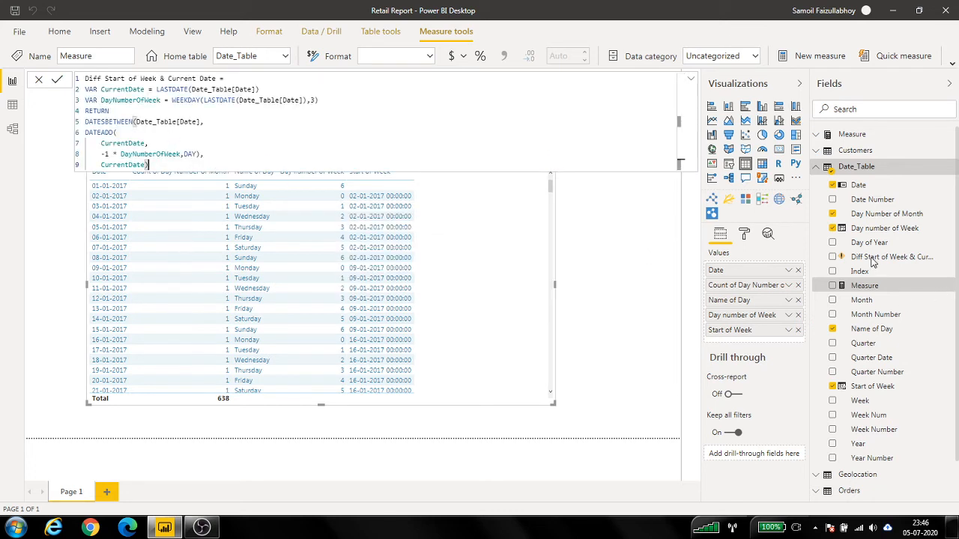
pyautogui.click(98, 78)
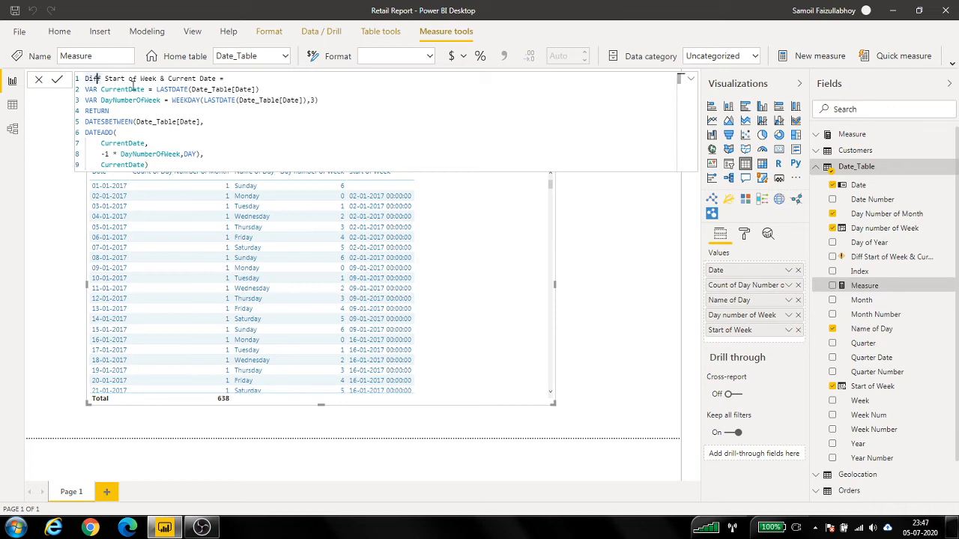
pyautogui.press('BackSpace')
pyautogui.click(236, 162)
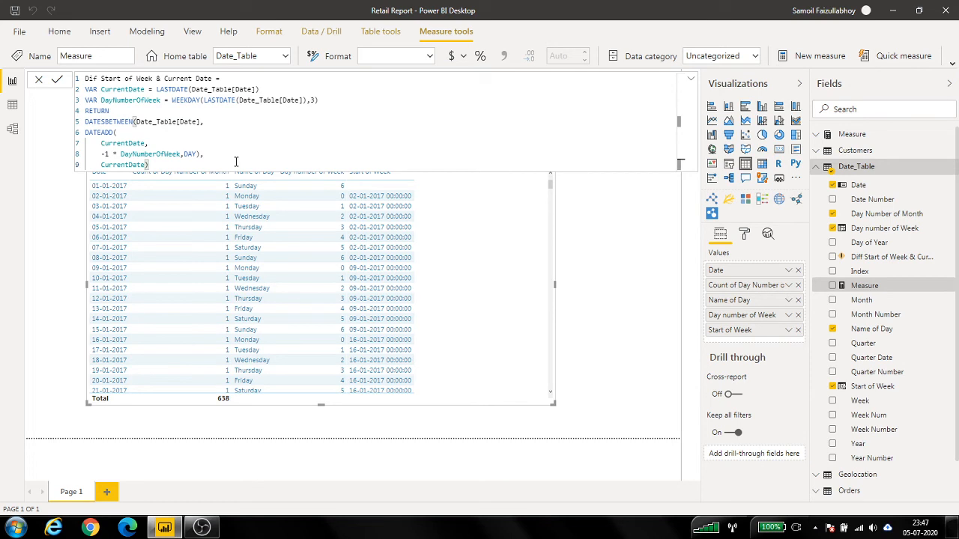
pyautogui.click(628, 283)
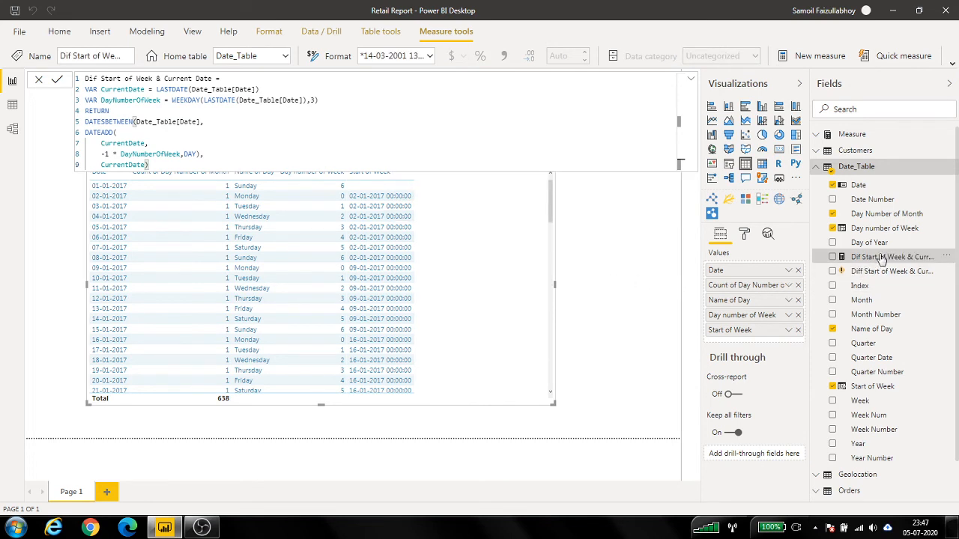
# - Add the Dif Start of Week & Current Date measure to the table visual and check the visual's error details
pyautogui.moveTo(881, 259); pyautogui.dragTo(449, 273)
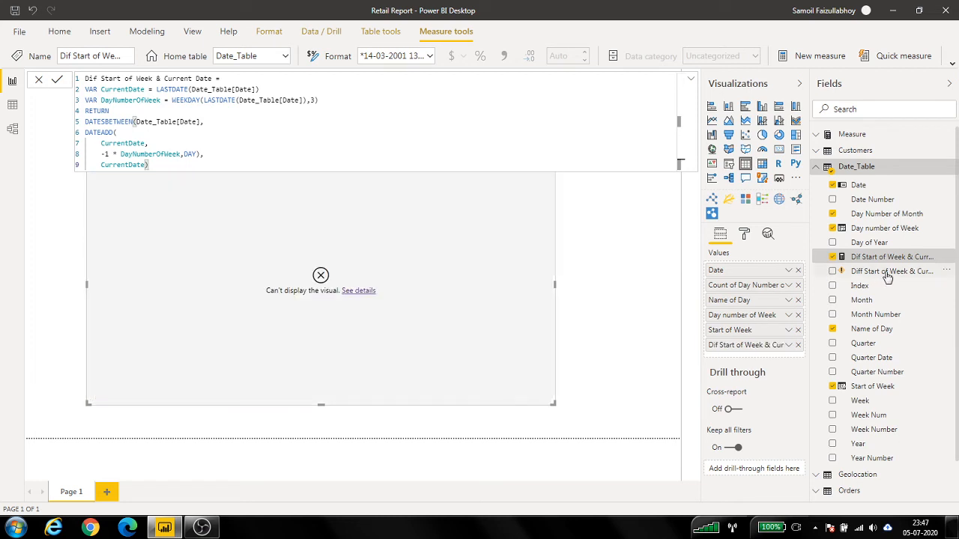
pyautogui.click(888, 272)
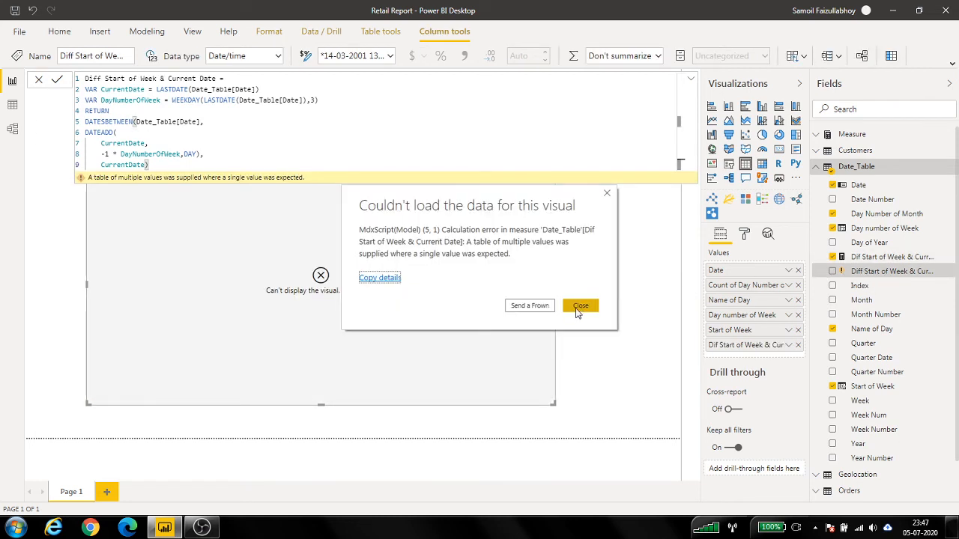
pyautogui.click(578, 307)
# - Delete the Diff Start of Week & Current Date column and remove the Dif Start of Week & Current Date measure from the table visual
pyautogui.rightClick(911, 274)
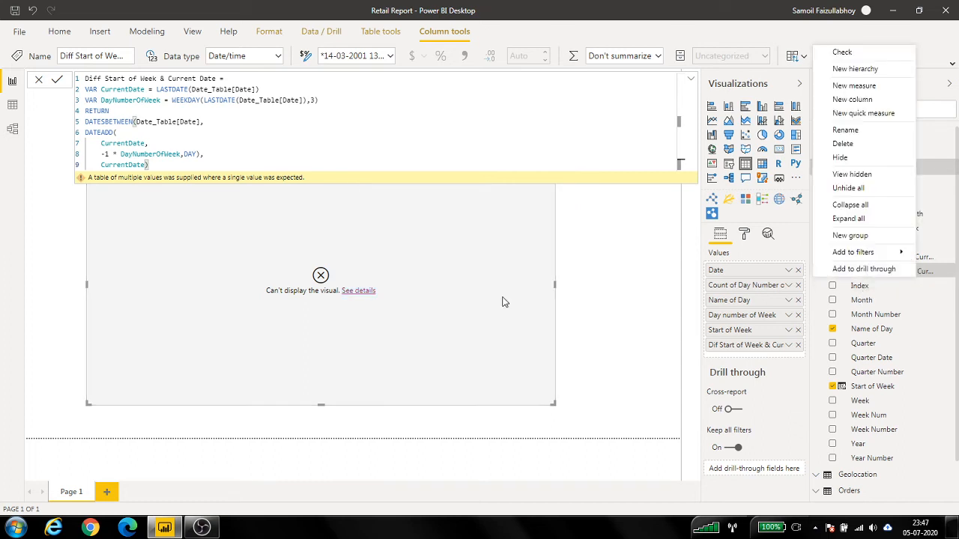
pyautogui.click(856, 143)
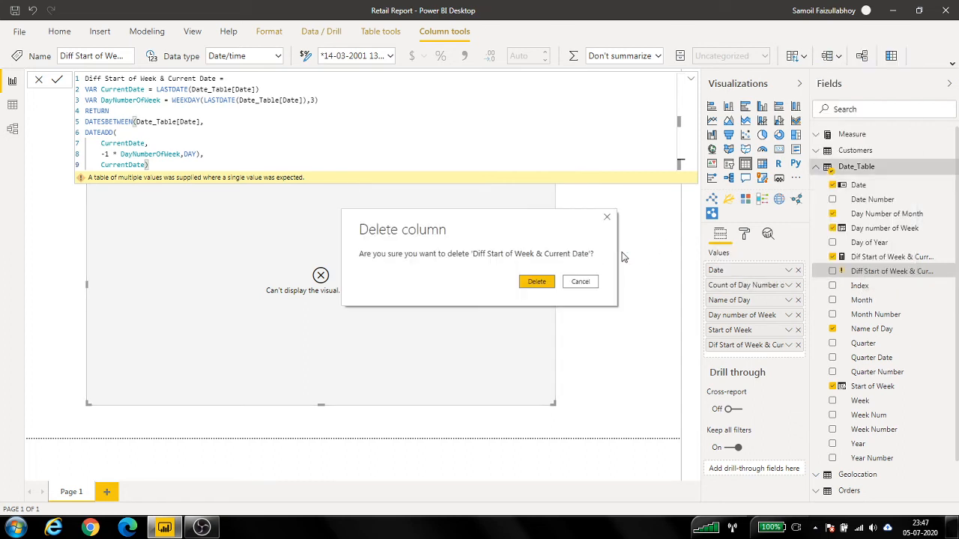
pyautogui.click(526, 282)
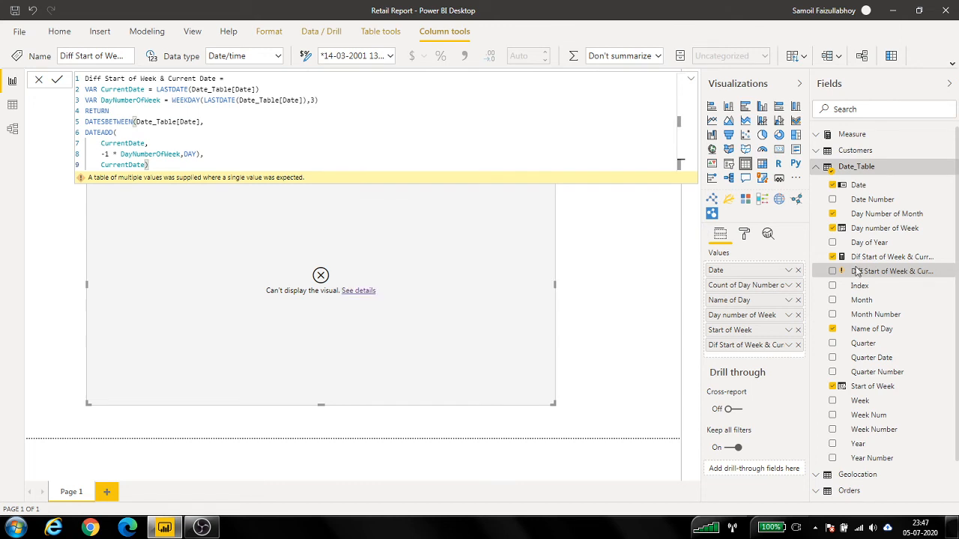
pyautogui.click(832, 257)
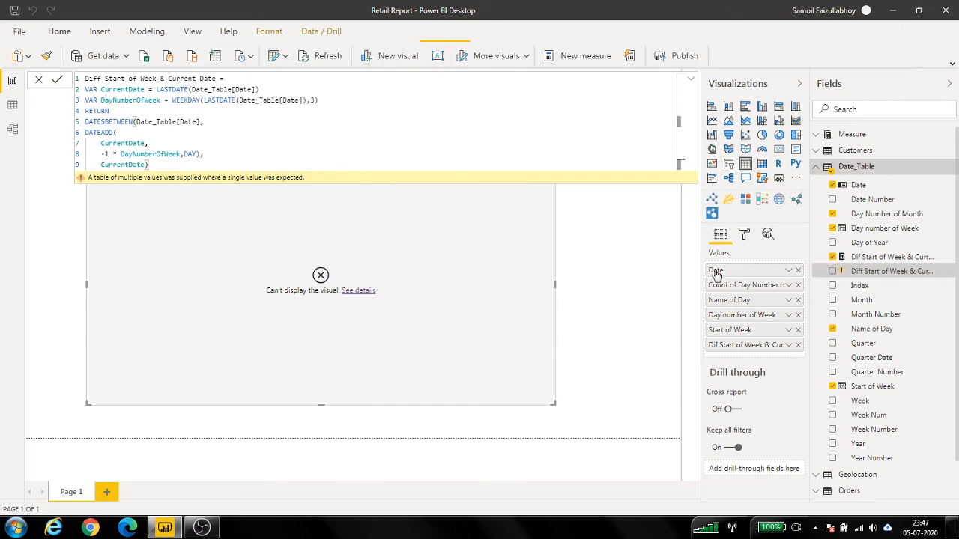
pyautogui.click(832, 257)
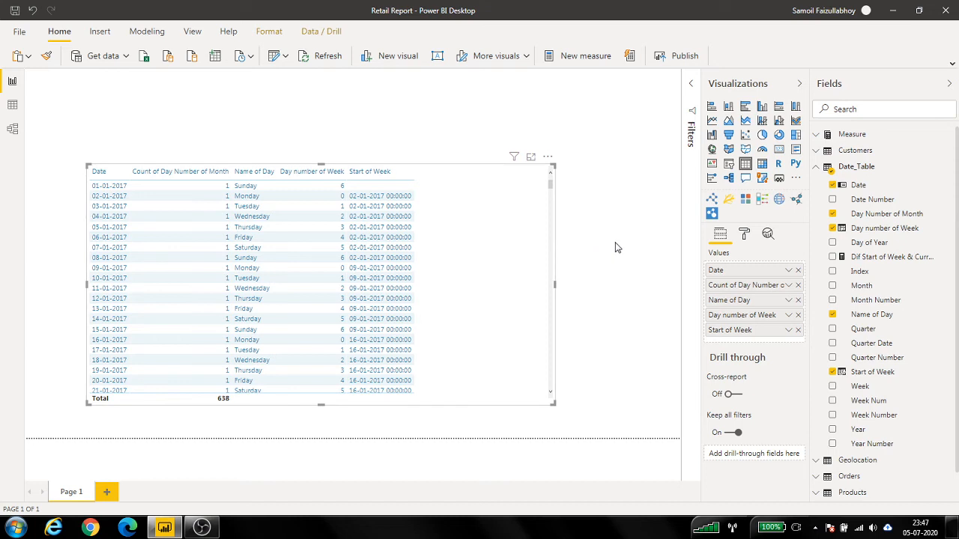
# - Create a new measure in the Measure table and name it WTD Sales in its formula
pyautogui.rightClick(847, 168)
pyautogui.rightClick(850, 140)
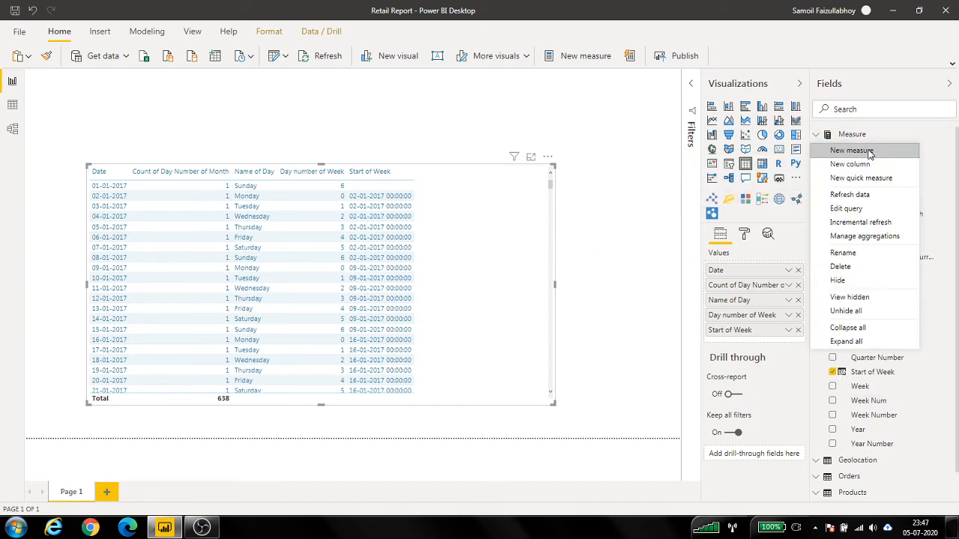
pyautogui.click(869, 152)
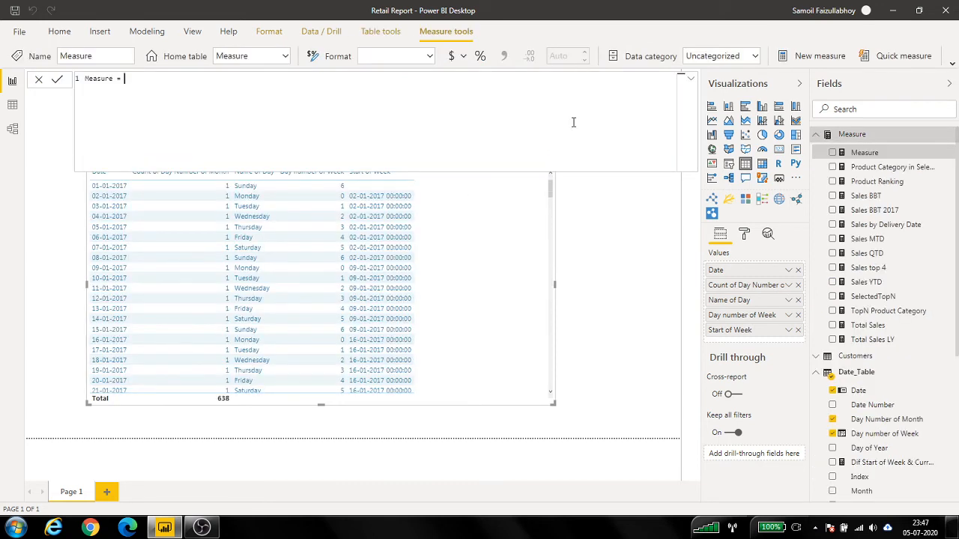
pyautogui.moveTo(205, 88); pyautogui.dragTo(64, 89)
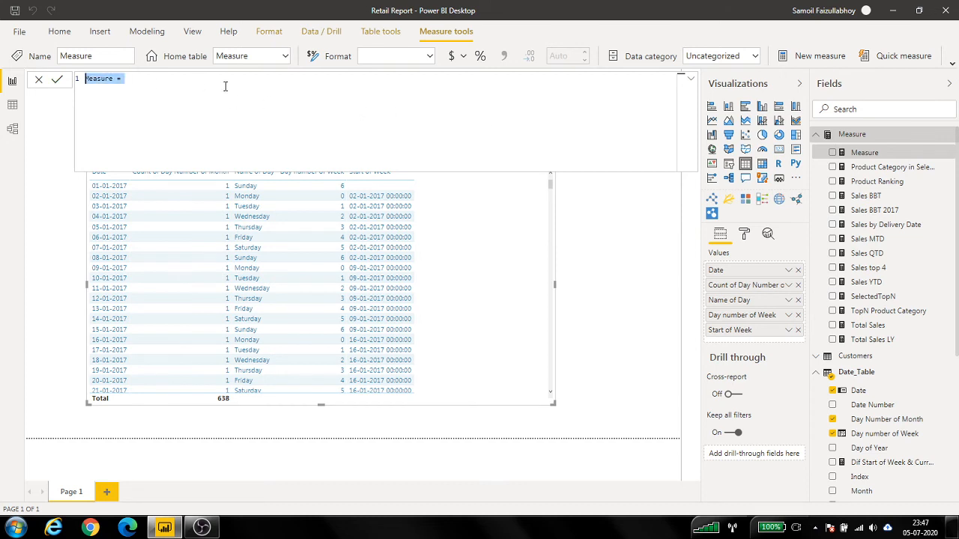
pyautogui.write('WTD Sales=')
pyautogui.hotkey('shift', 'Return')
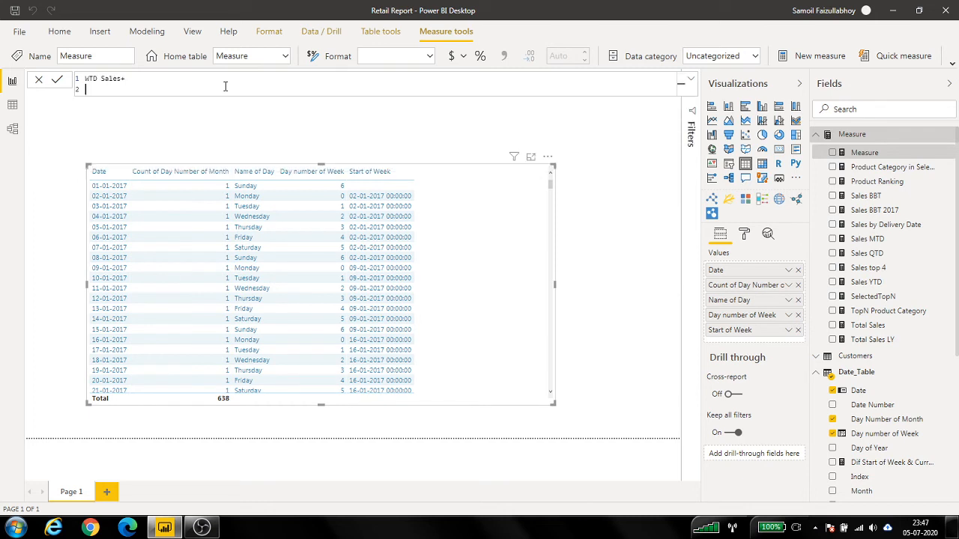
# - Define the variable CurrentDate as LASTDATE(Date_Table[Date]) in the WTD Sales formula
pyautogui.write('VAR CurrentDate')
pyautogui.click(138, 78)
pyautogui.click(166, 90)
pyautogui.write('= LASTDATE(da')
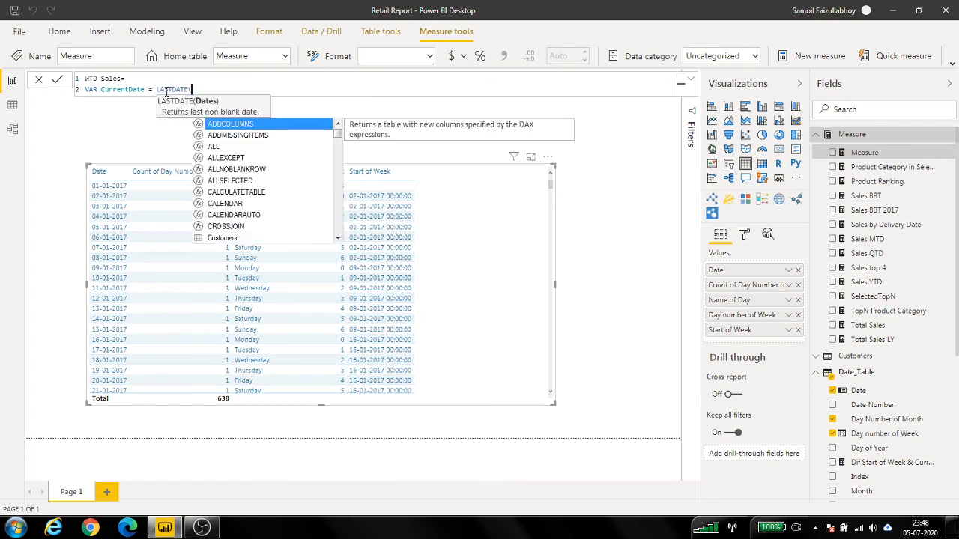
pyautogui.press('Down')
pyautogui.press('Down')
pyautogui.press('Down')
pyautogui.press('Down')
pyautogui.press('Down')
pyautogui.press('Down')
pyautogui.press('Down')
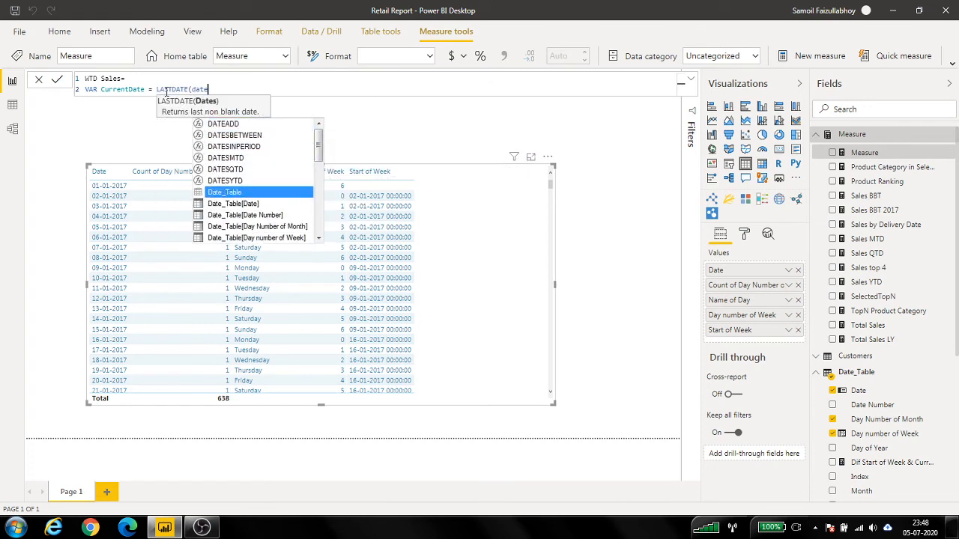
pyautogui.press('Tab')
pyautogui.write(')')
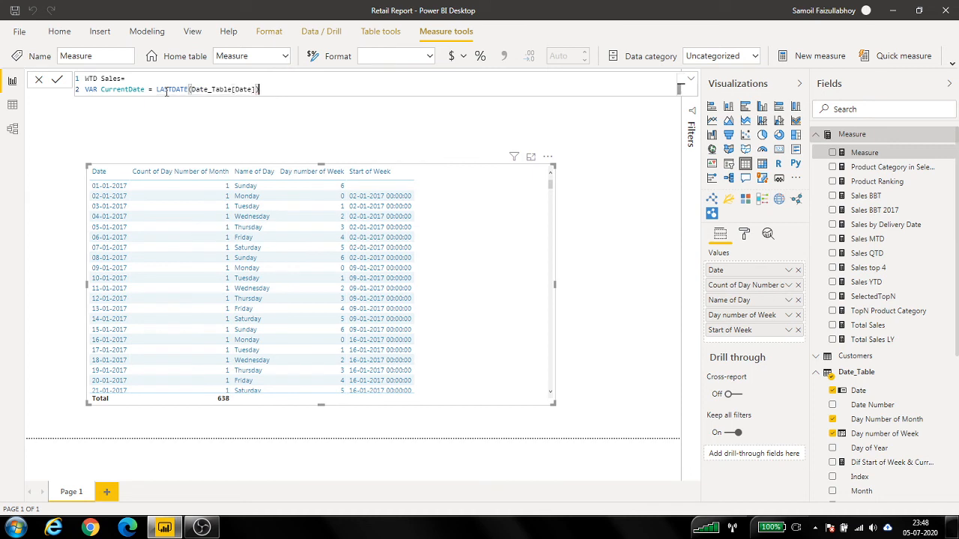
pyautogui.hotkey('shift', 'Return')
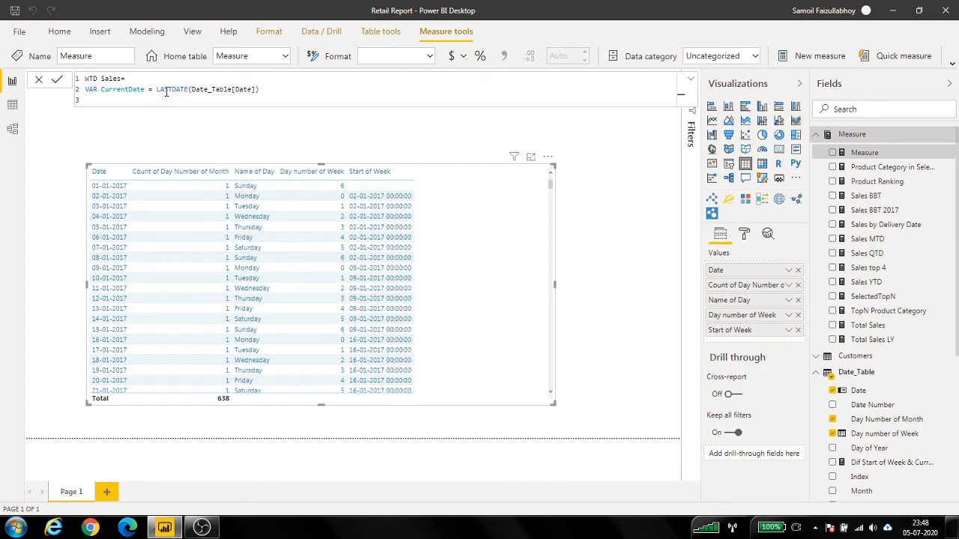
# - Define the variable DayNumberOfWeek as WEEKDAY(LASTDATE(Date_Table[Date]),3) in the WTD Sales formula
pyautogui.write('VAR DayNumberOfWeek = wee')
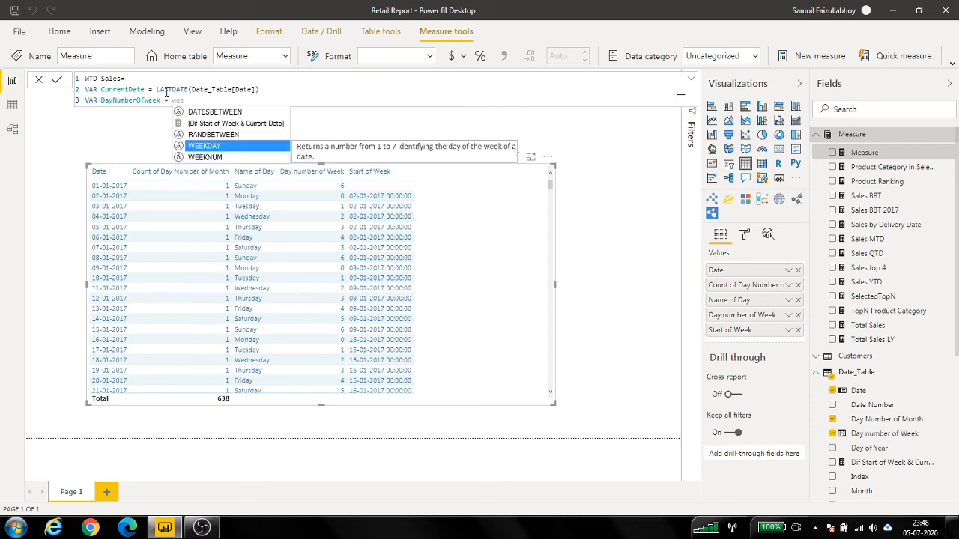
pyautogui.press('Tab')
pyautogui.write('last')
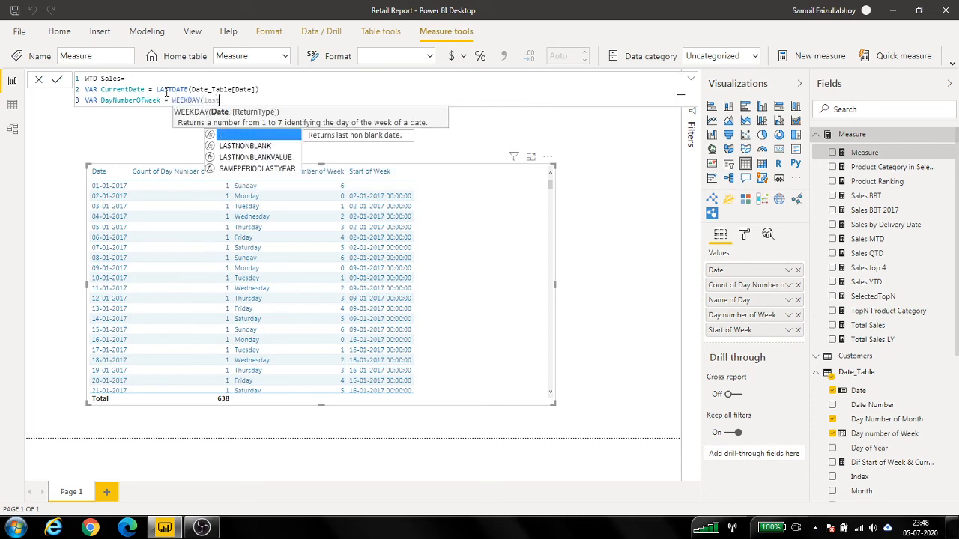
pyautogui.press('Tab')
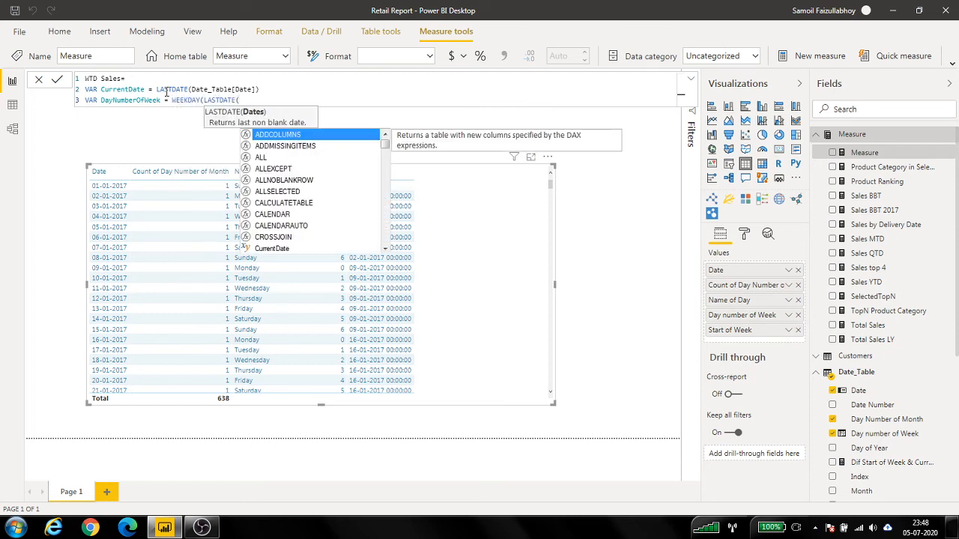
pyautogui.press('Down')
pyautogui.press('Down')
pyautogui.press('Down')
pyautogui.press('Down')
pyautogui.write('date')
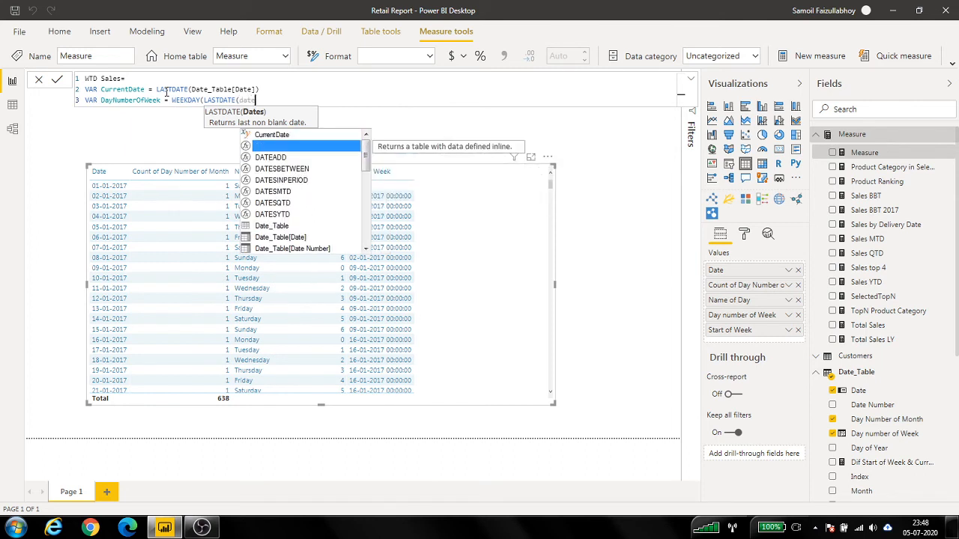
pyautogui.press('Down')
pyautogui.press('Down')
pyautogui.press('Down')
pyautogui.press('Down')
pyautogui.press('Down')
pyautogui.press('Down')
pyautogui.press('Down')
pyautogui.press('Down')
pyautogui.press('Tab')
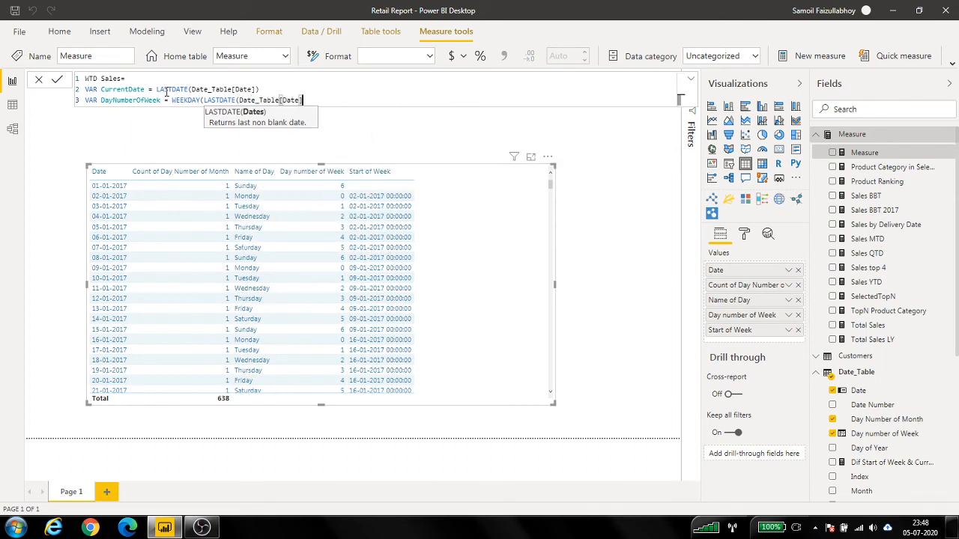
pyautogui.write('),3)')
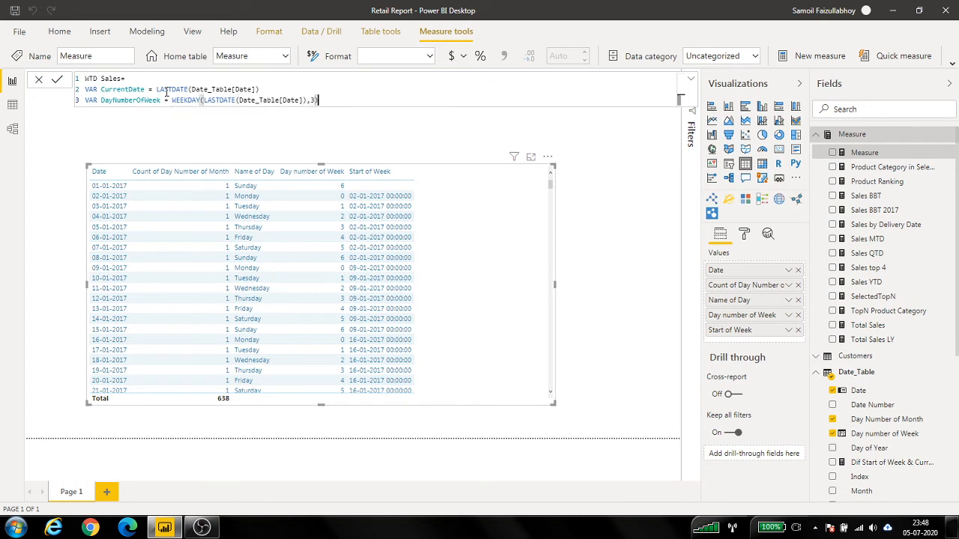
pyautogui.hotkey('shift', 'Return')
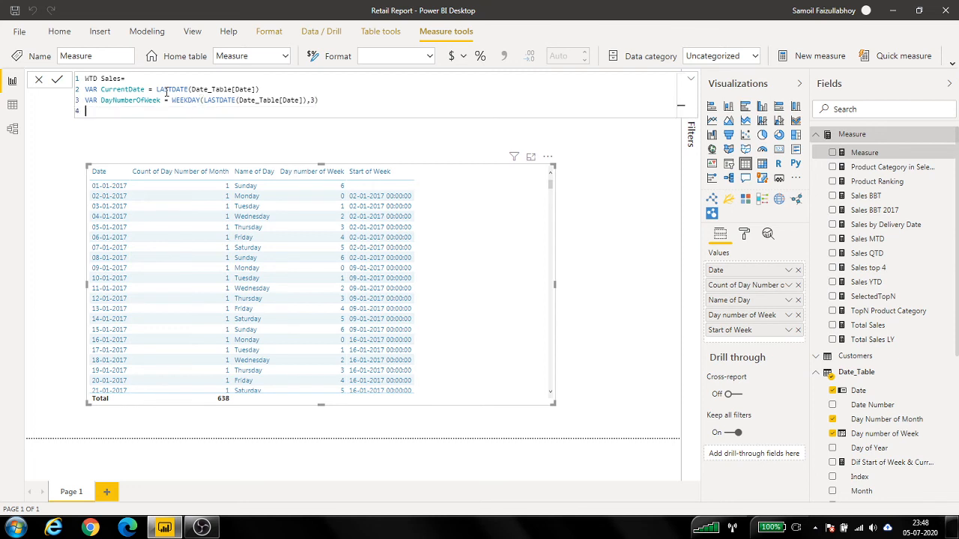
# - Add RETURN to the WTD Sales formula and start a CALCULATE function with [Total Sales] as its expression
pyautogui.write('RETURN')
pyautogui.hotkey('shift', 'Return')
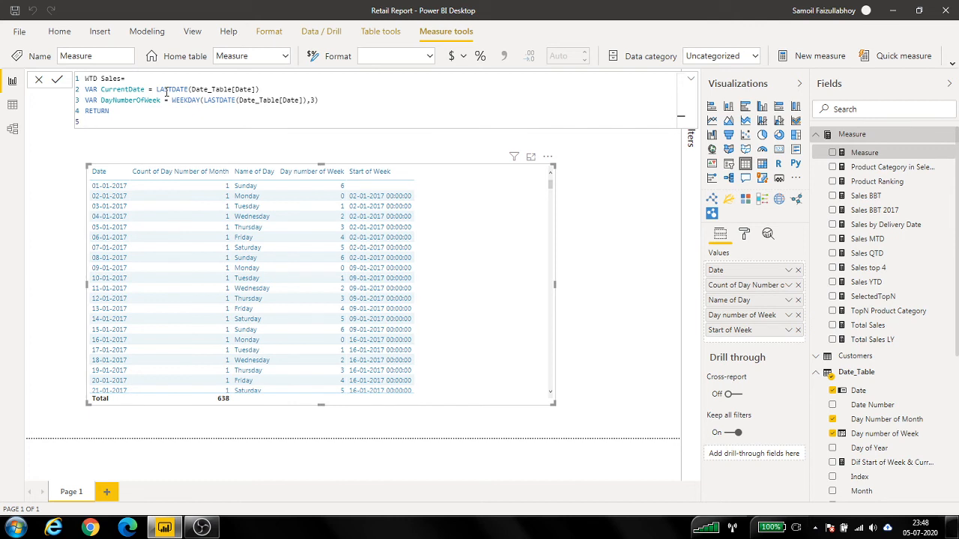
pyautogui.write('CALCULATE(')
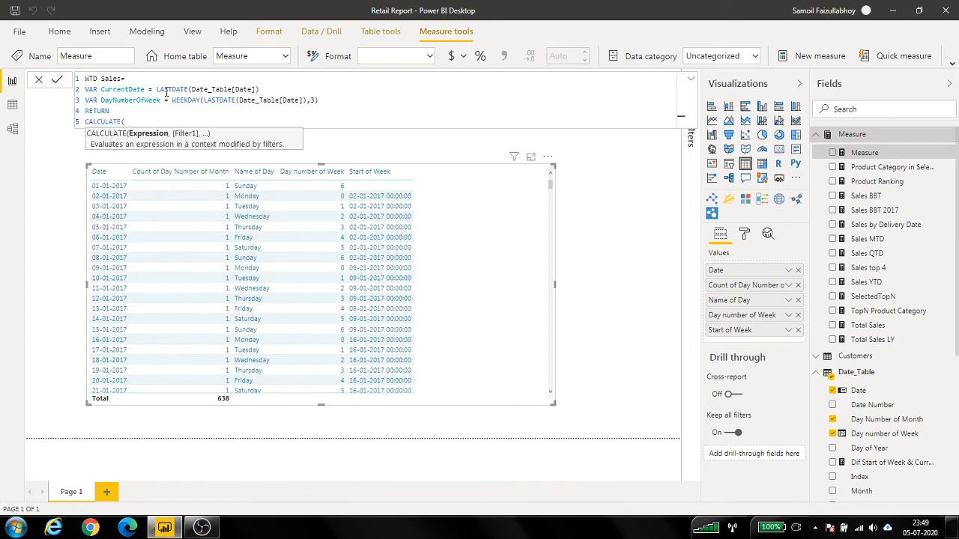
pyautogui.hotkey('shift', 'Return')
pyautogui.write('TOT')
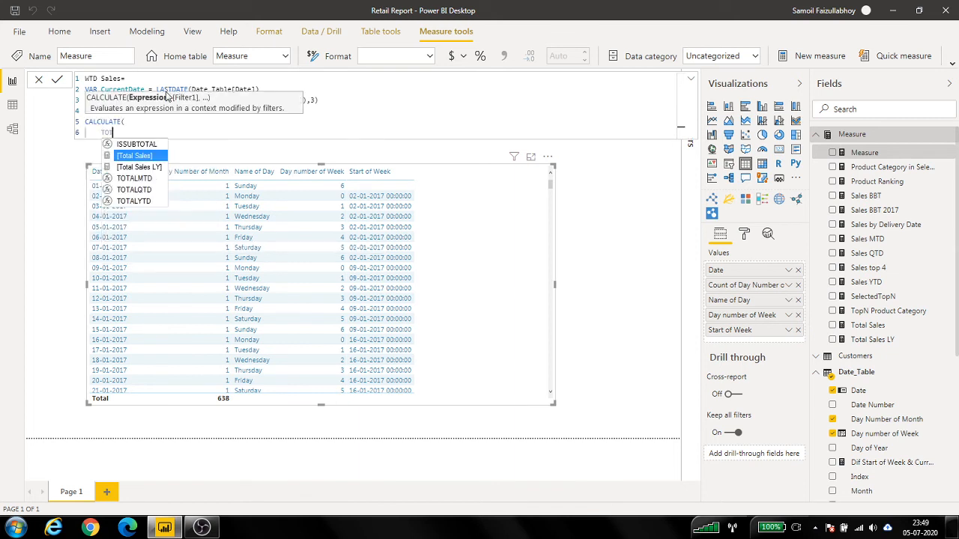
pyautogui.press('Tab')
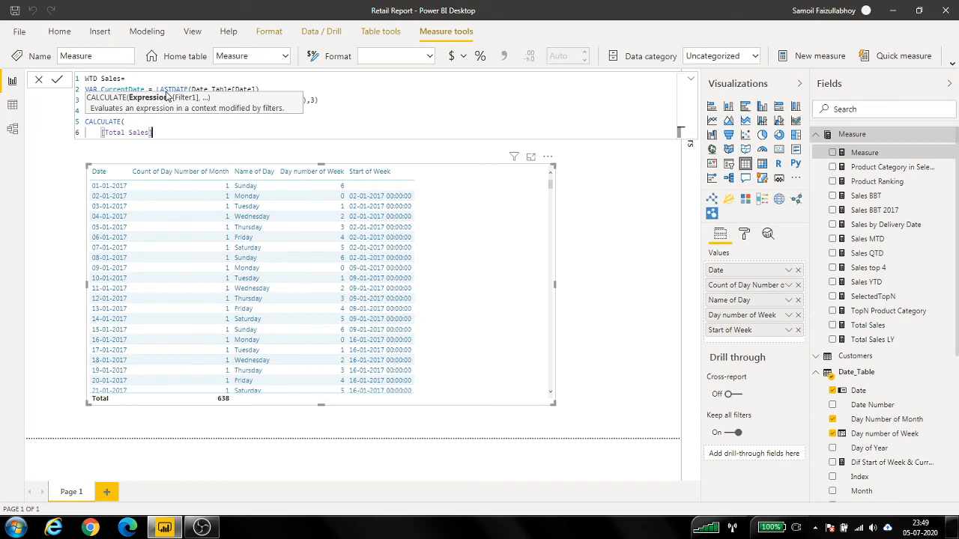
# - Add a DATEADD filter to the CALCULATE function in the WTD Sales formula, with CurrentDate as its dates argument
pyautogui.write(',')
pyautogui.hotkey('shift', 'Return')
pyautogui.write('D')
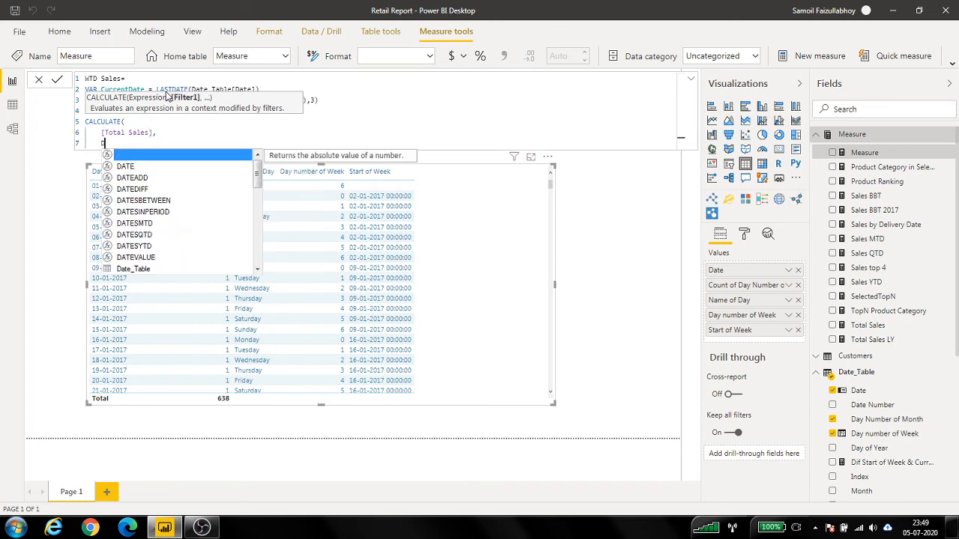
pyautogui.write('ate')
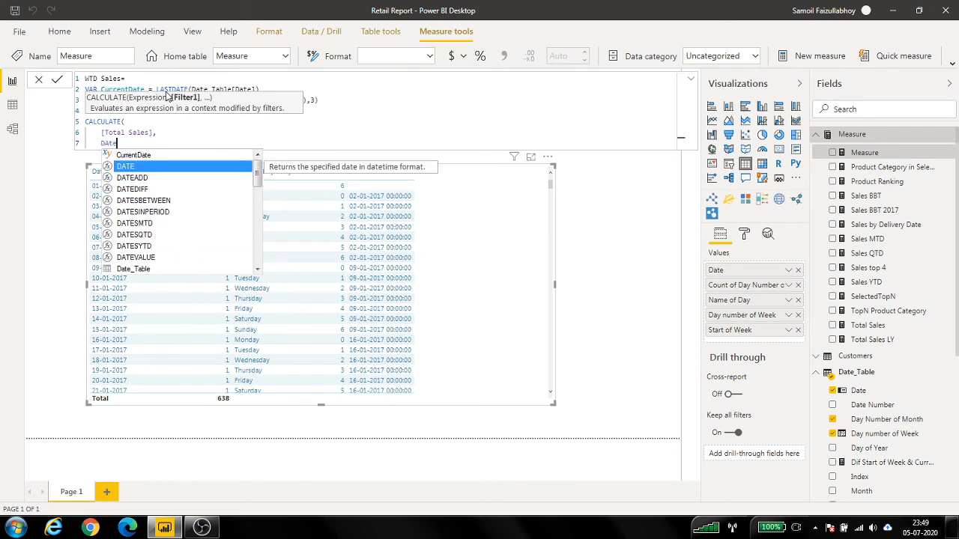
pyautogui.press('Down')
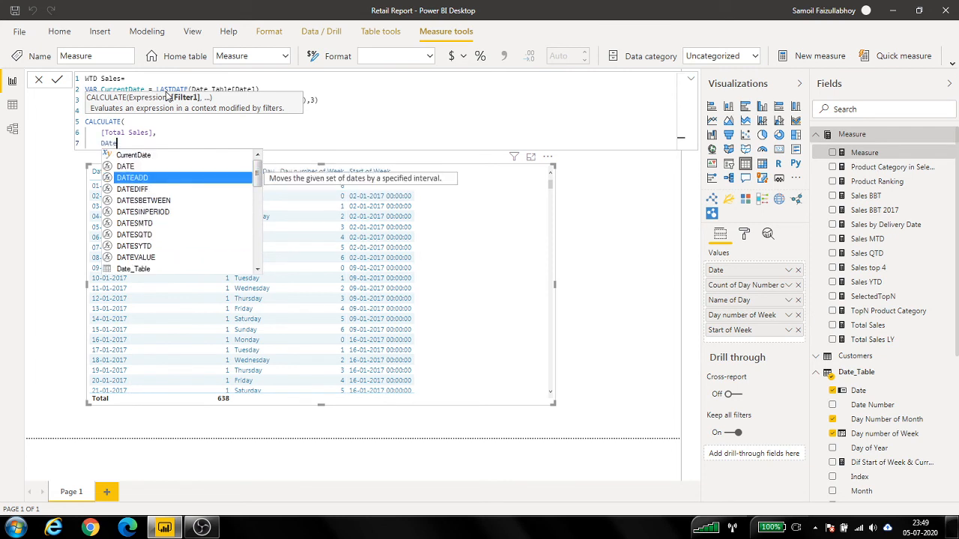
pyautogui.press('Tab')
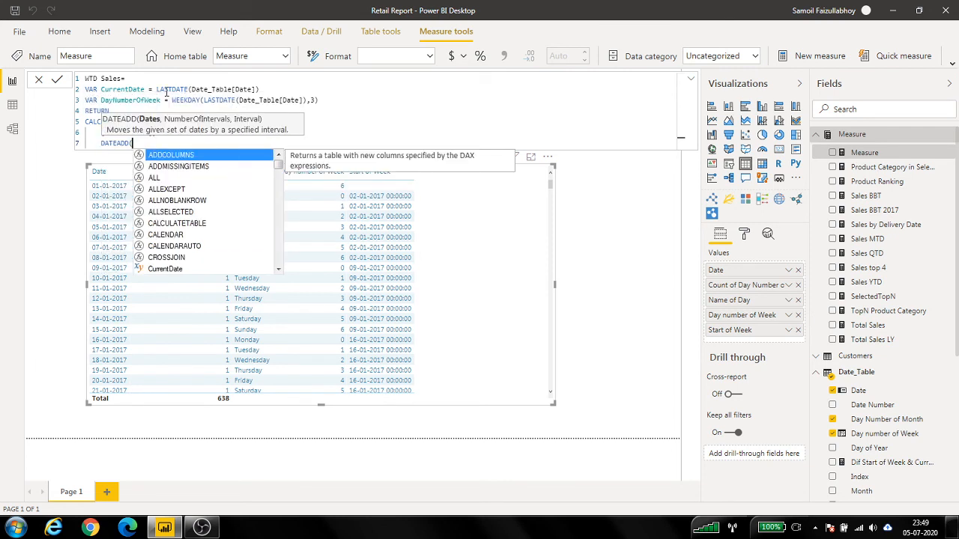
pyautogui.hotkey('shift', 'Return')
pyautogui.write('CurrentDate')
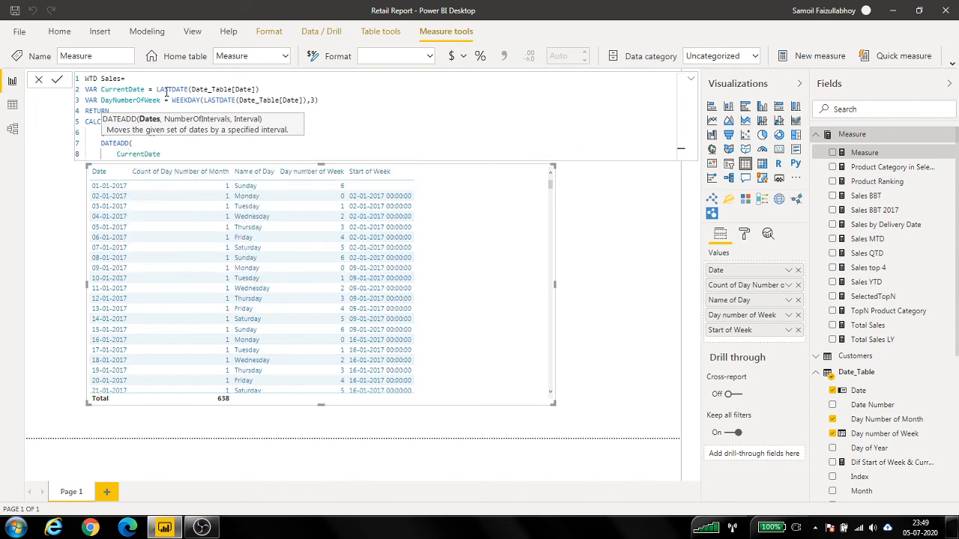
pyautogui.write(',')
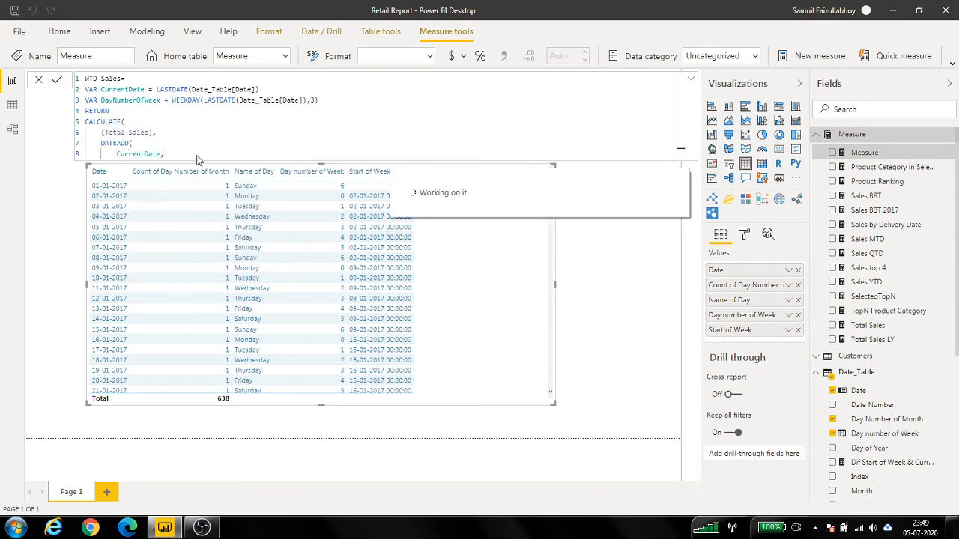
pyautogui.write('))')
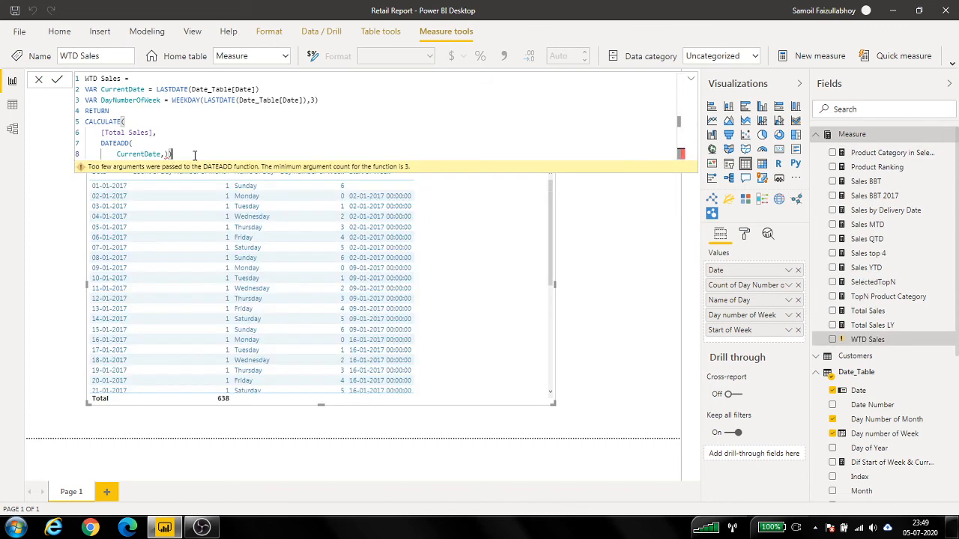
pyautogui.press('BackSpace')
pyautogui.press('BackSpace')
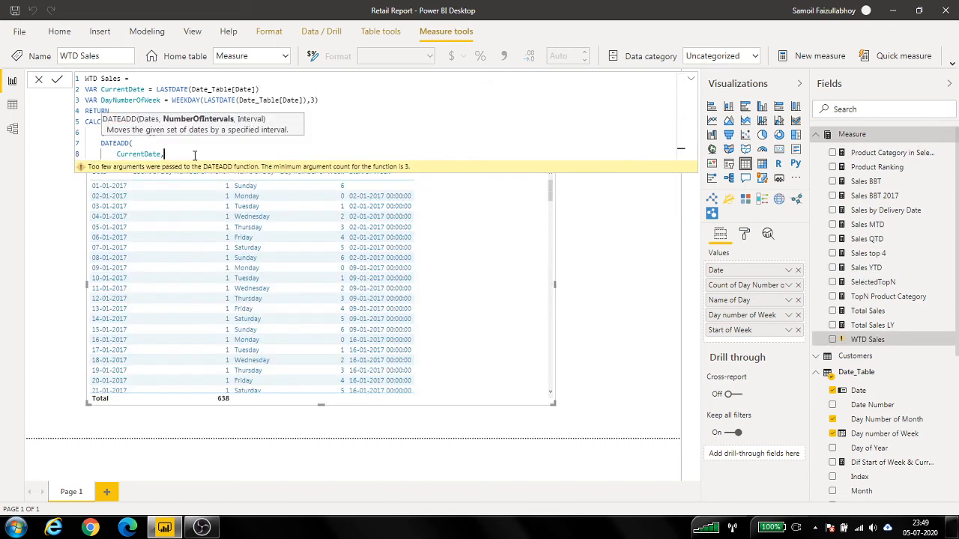
# - Complete the DATEADD function with -1 * DayNumberOfWeek as the number of intervals and DAY as the interval
pyautogui.hotkey('shift', 'Return')
pyautogui.write('-1')
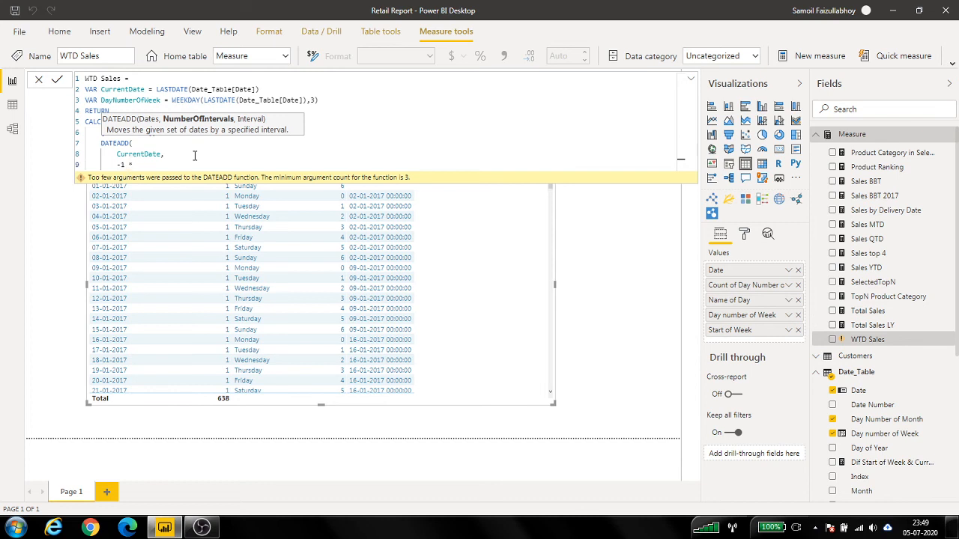
pyautogui.write(' * day')
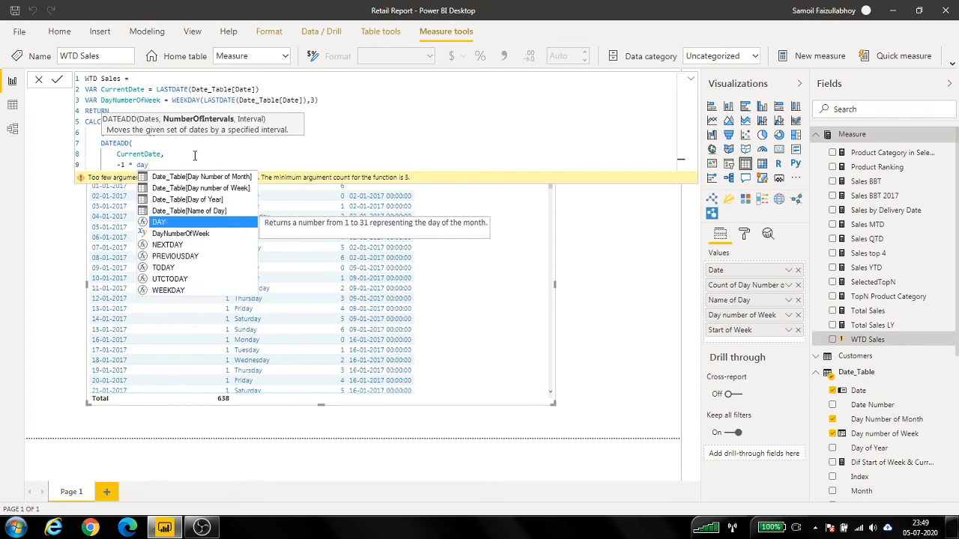
pyautogui.press('Down')
pyautogui.press('Tab')
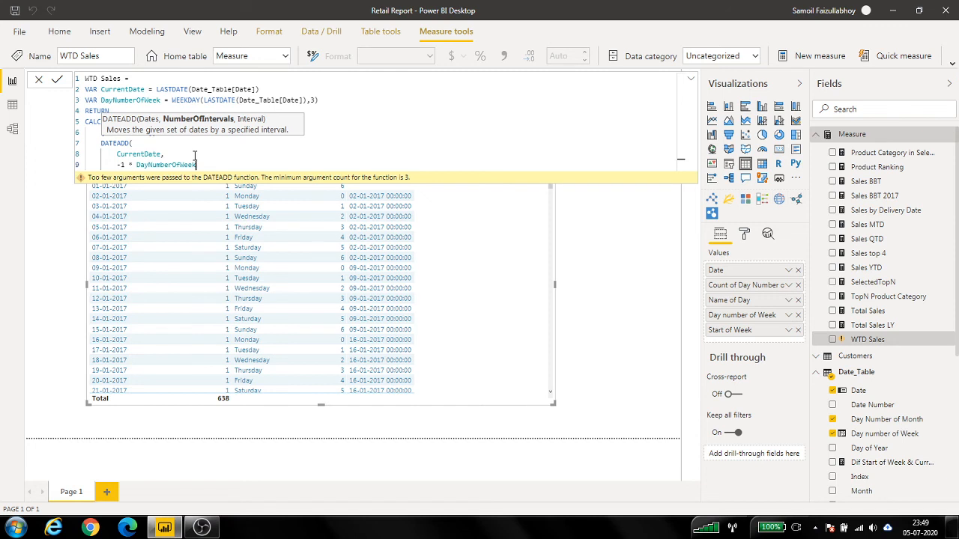
pyautogui.write(',')
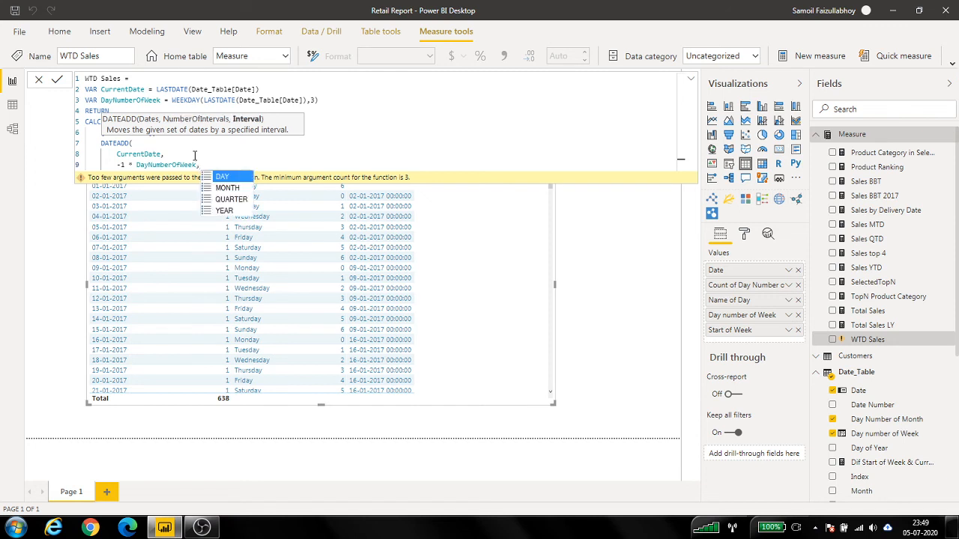
pyautogui.write('Day')
pyautogui.press('Tab')
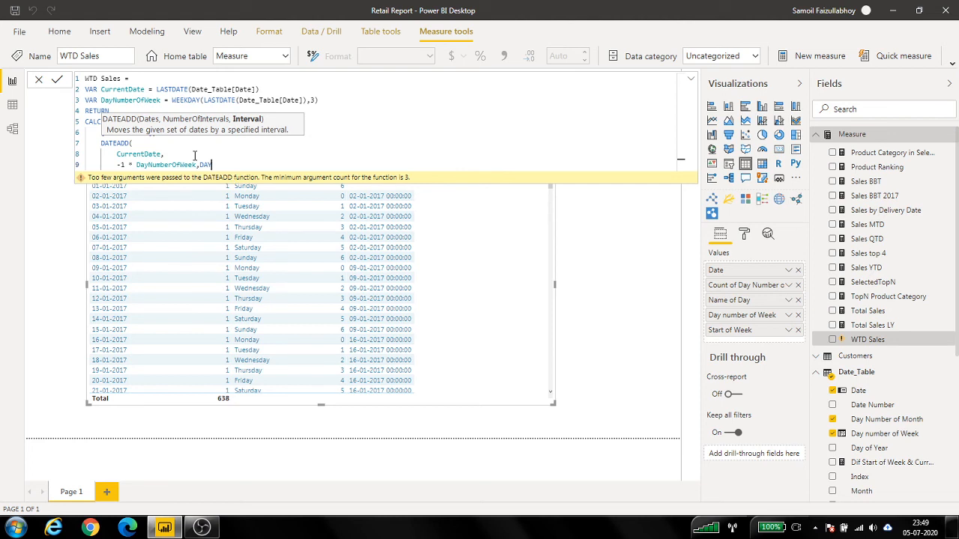
pyautogui.write(',')
pyautogui.press('BackSpace')
pyautogui.write('),')
# - Add CurrentDate after the DATEADD function, close the CALCULATE function and commit the WTD Sales measure
pyautogui.press('Return')
pyautogui.write('C')
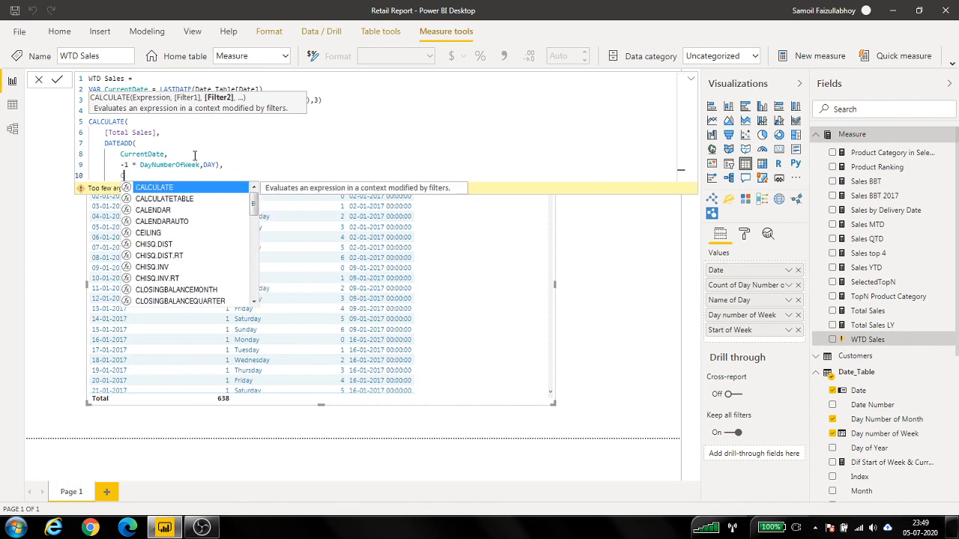
pyautogui.write('urrentDate')
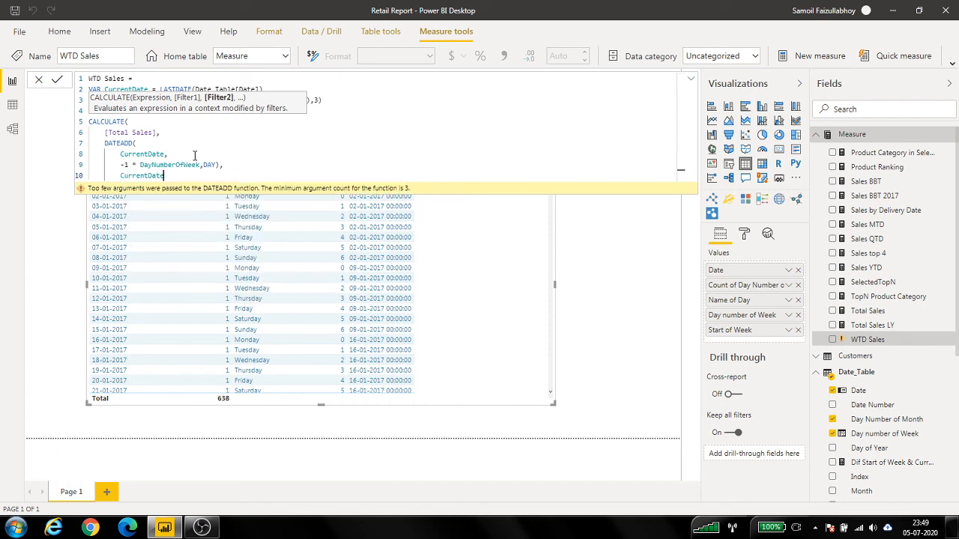
pyautogui.write(')')
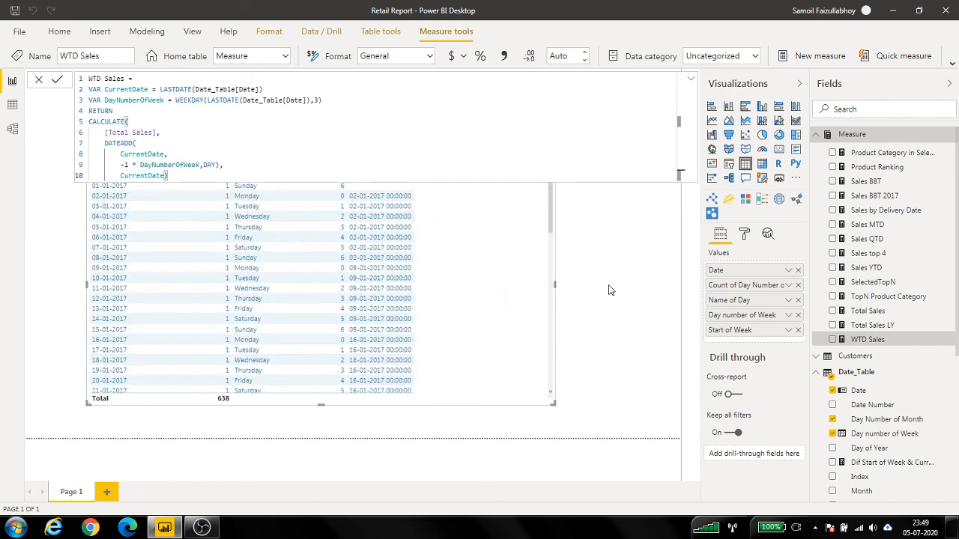
# - Add the WTD Sales measure to the table visual and look through its values by date
pyautogui.moveTo(871, 343); pyautogui.dragTo(511, 273)
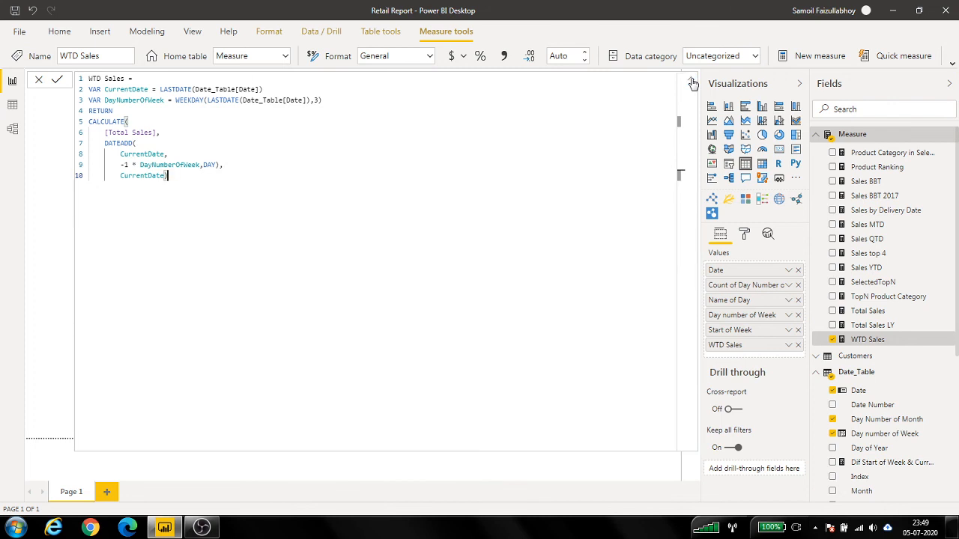
pyautogui.click(690, 78)
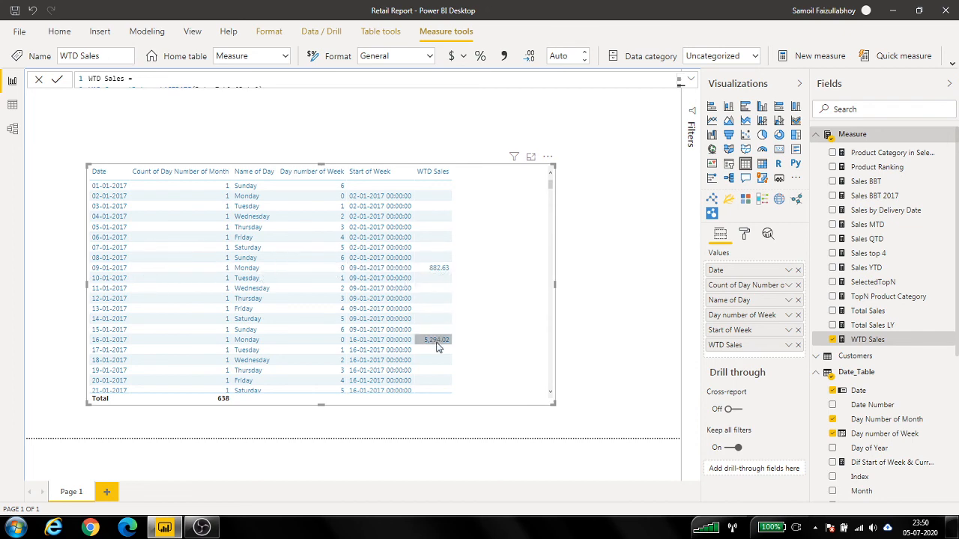
pyautogui.scroll(-5, 438, 346)
pyautogui.scroll(-9, 437, 329)
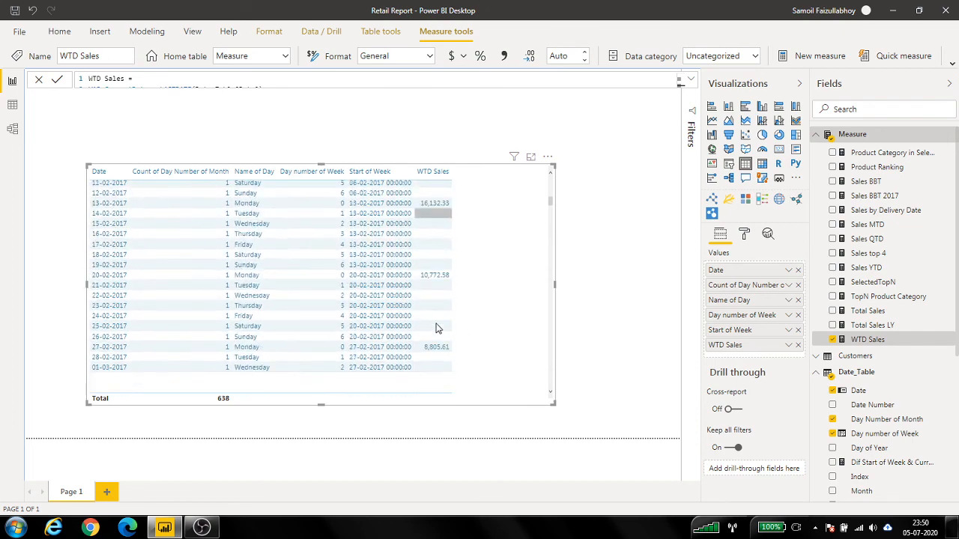
pyautogui.scroll(-5, 438, 328)
pyautogui.click(604, 284)
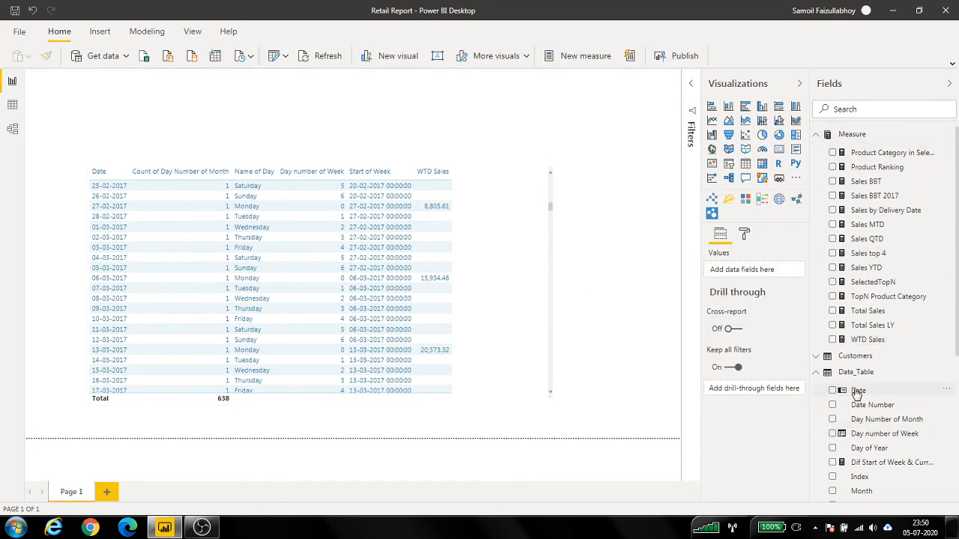
# - Create a slicer for the Date_Table Date field above the table visual and reduce its height to clear the table
pyautogui.moveTo(857, 391); pyautogui.dragTo(577, 139)
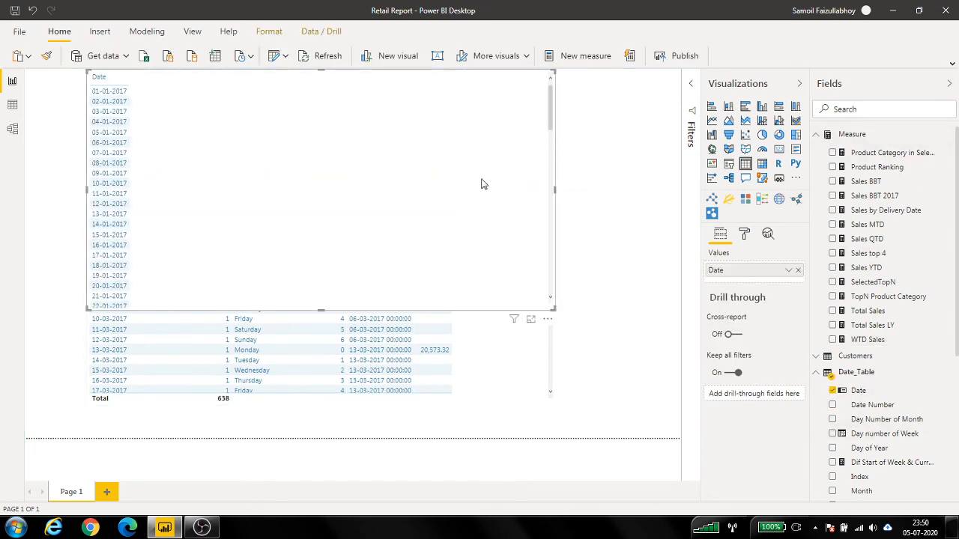
pyautogui.moveTo(321, 309); pyautogui.dragTo(325, 124)
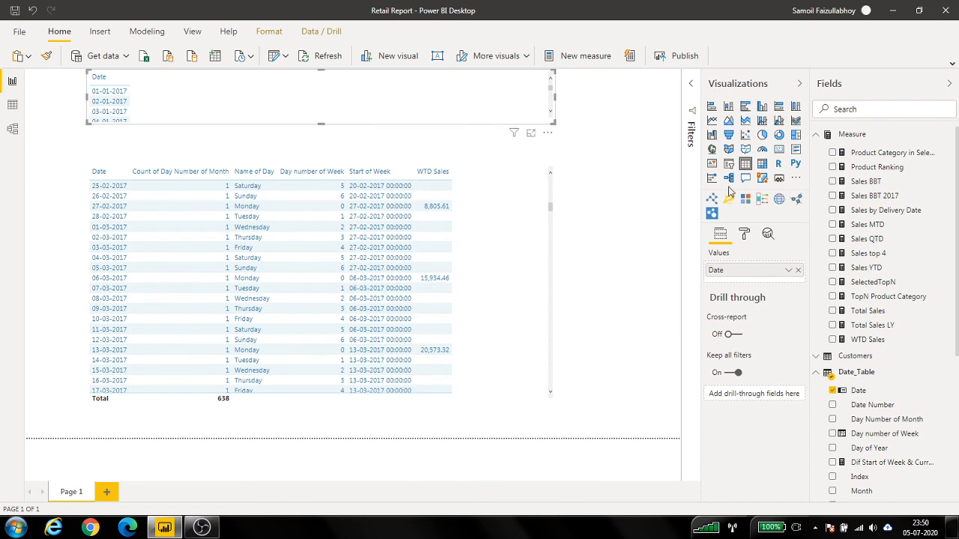
pyautogui.click(728, 163)
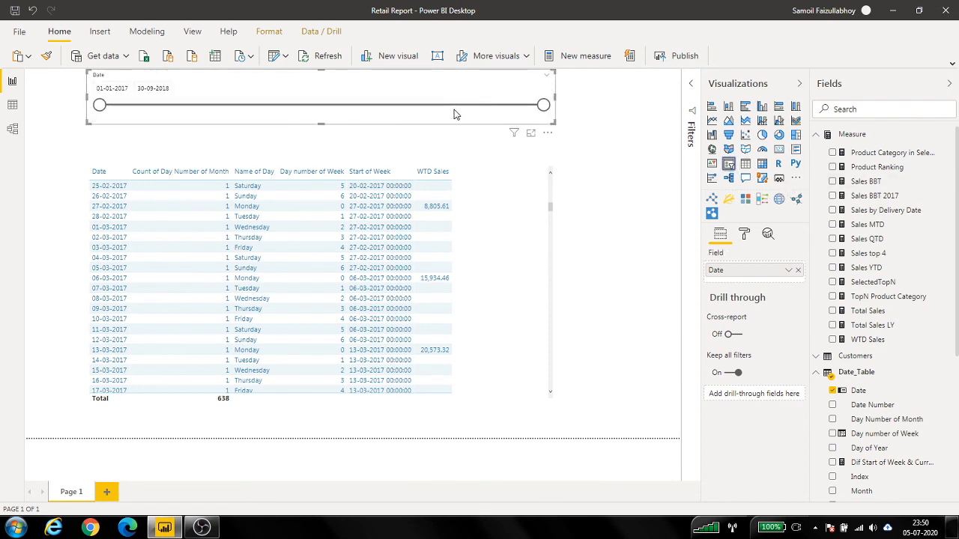
# - Narrow the date slicer's range to 01-01-2017 through 01-03-2017
pyautogui.moveTo(543, 104); pyautogui.dragTo(371, 105)
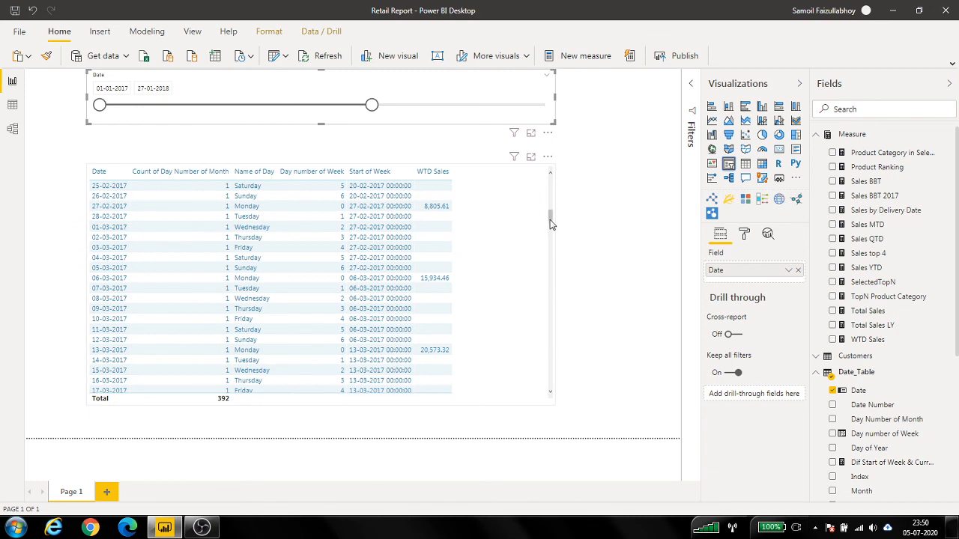
pyautogui.moveTo(551, 224); pyautogui.dragTo(559, 407)
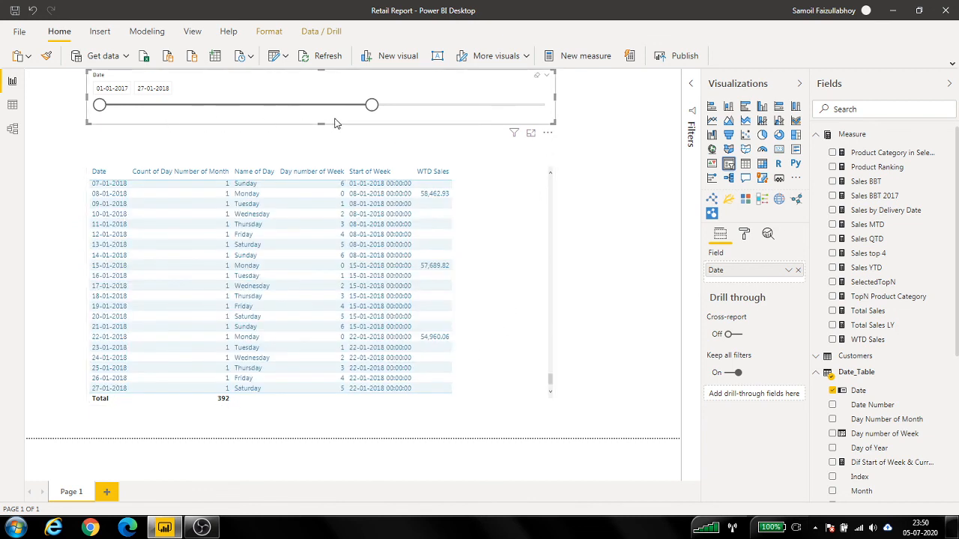
pyautogui.moveTo(372, 105); pyautogui.dragTo(140, 105)
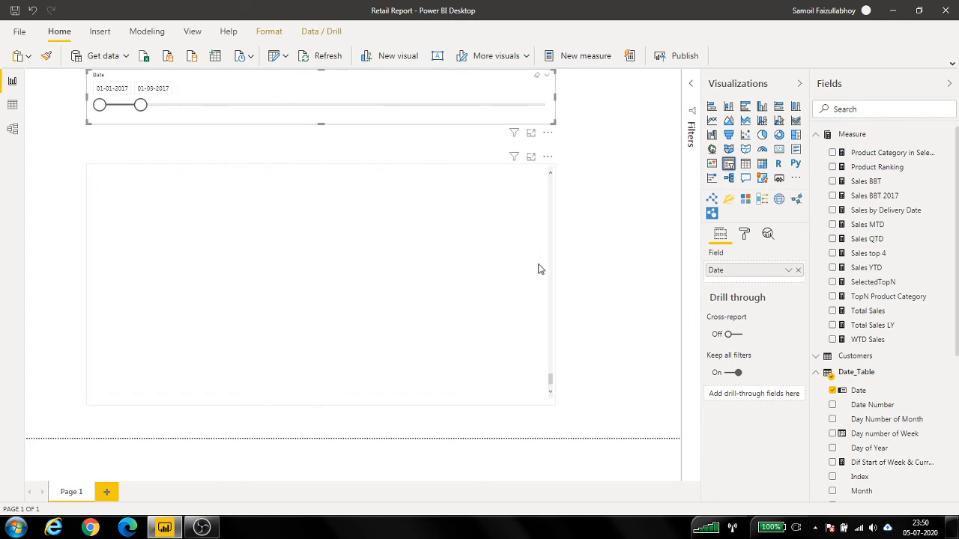
pyautogui.click(536, 372)
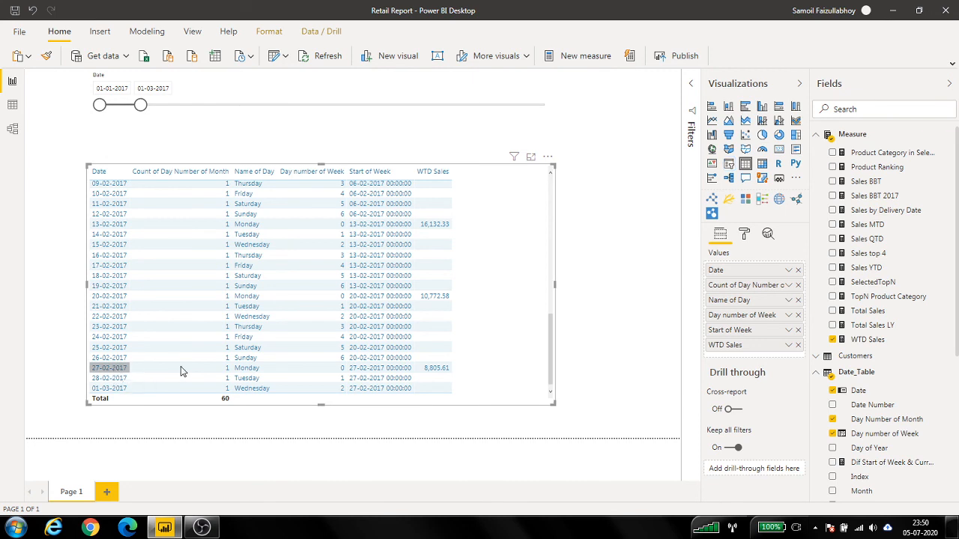
# - Highlight the Monday rows 27-02-2017 and 20-02-2017 in turn to examine their WTD Sales values, and clear the selection
pyautogui.click(137, 368)
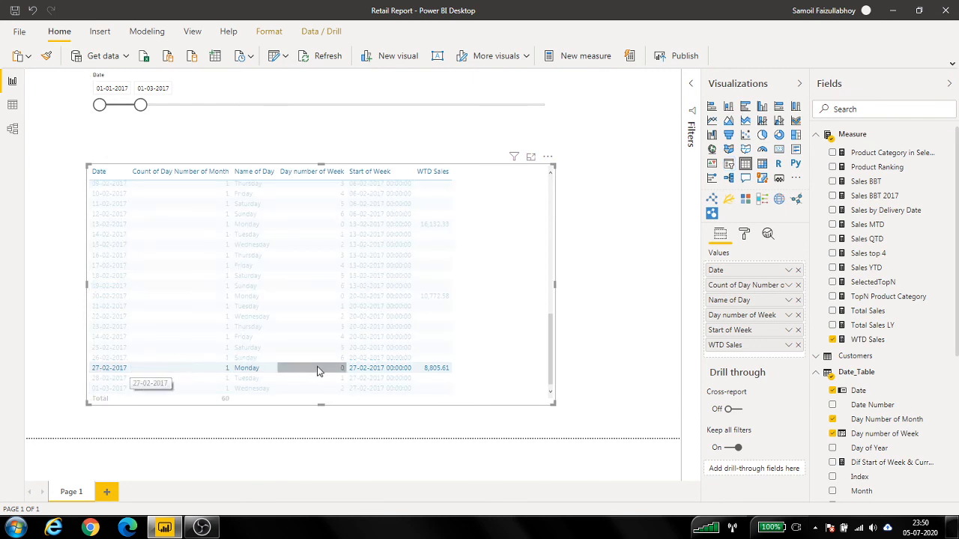
pyautogui.click(443, 368)
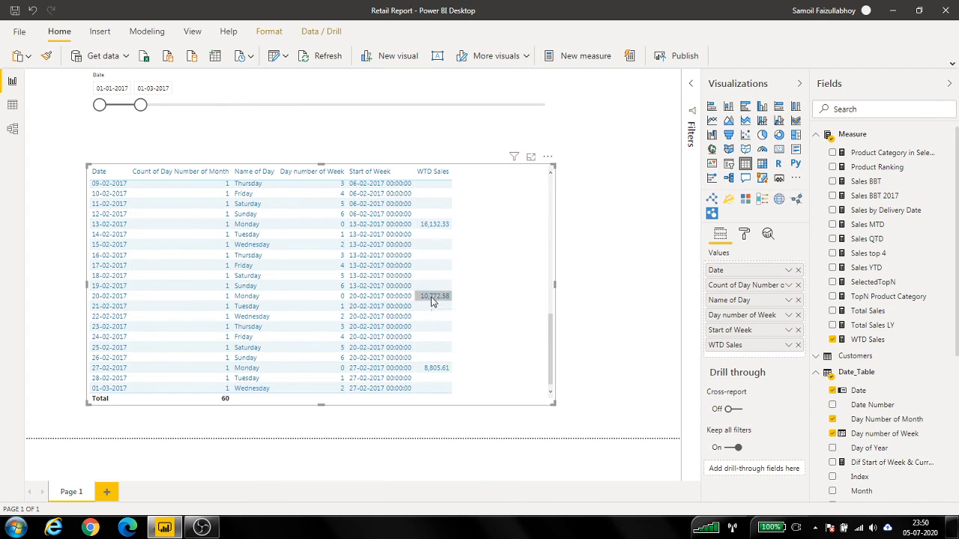
pyautogui.click(432, 300)
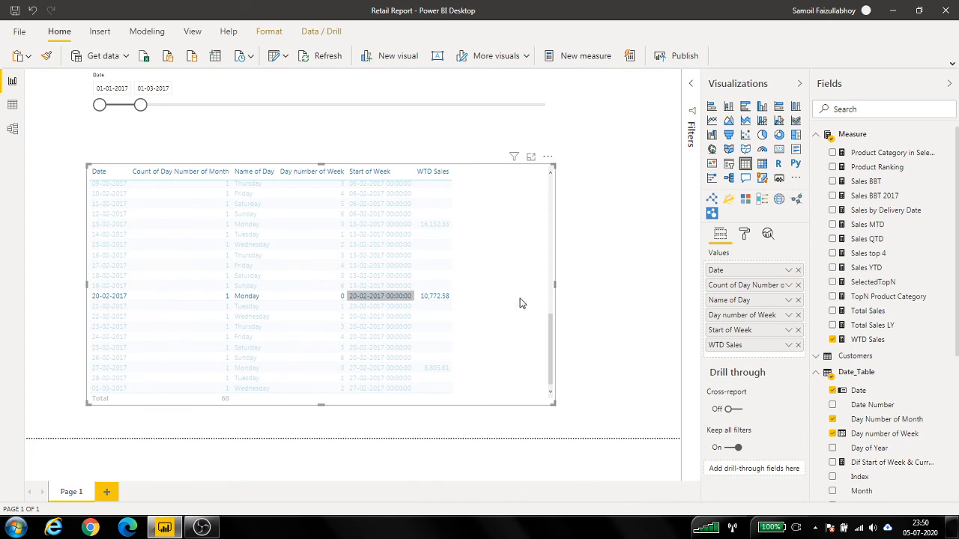
pyautogui.click(599, 301)
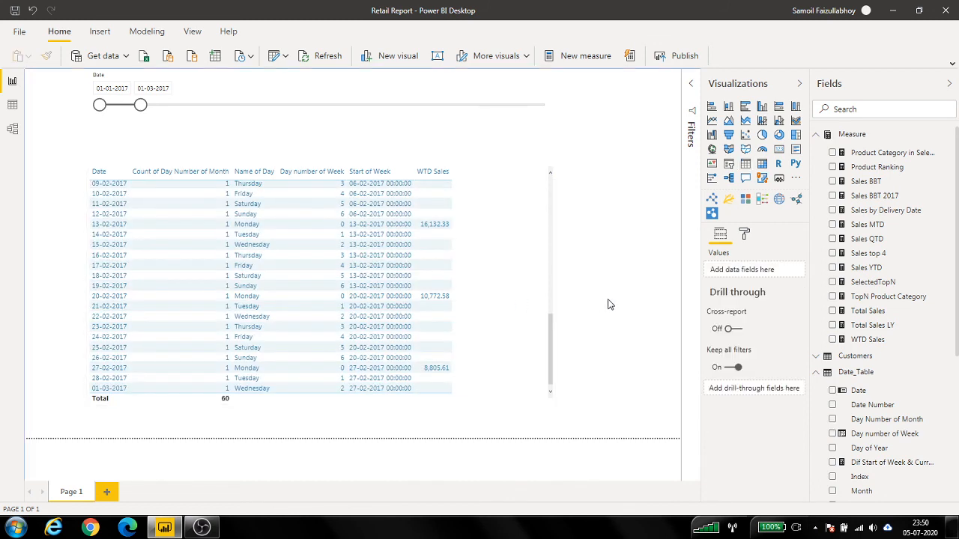
# - Reduce the table visual's width so its edge sits just beyond the WTD Sales column
pyautogui.click(552, 306)
pyautogui.moveTo(555, 284); pyautogui.dragTo(484, 285)
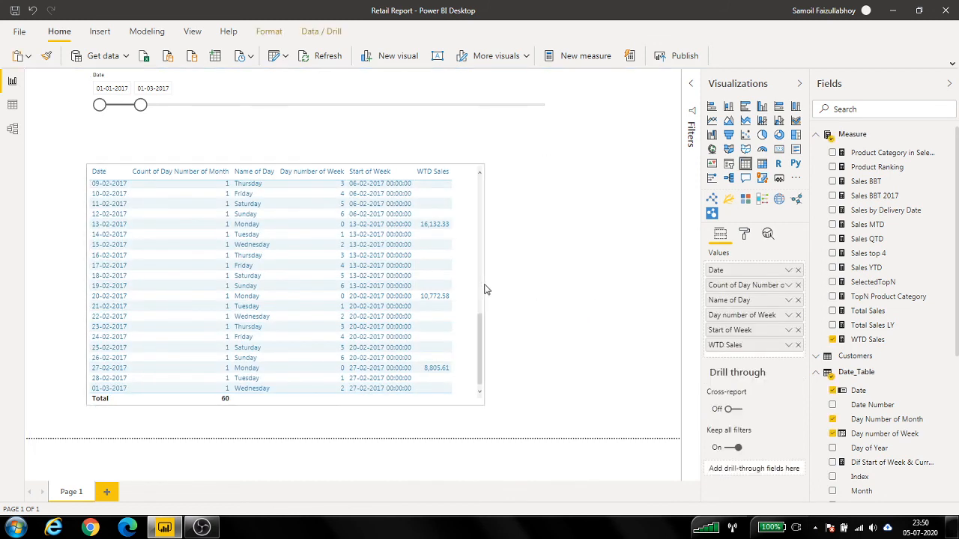